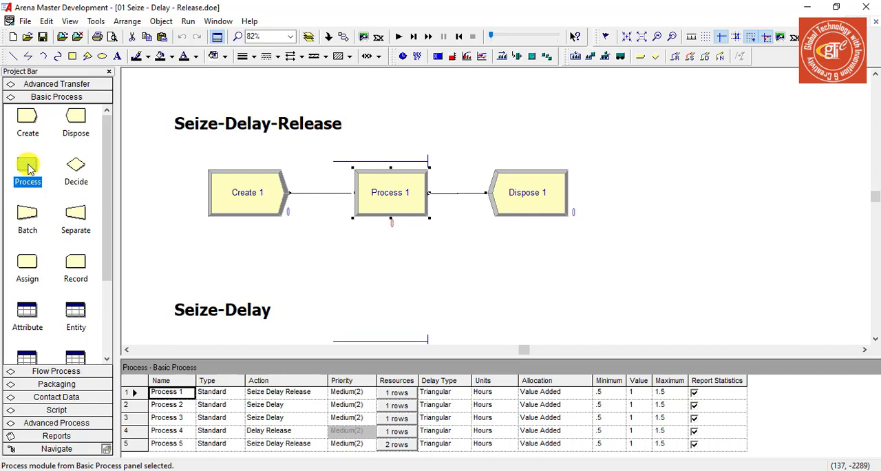
Add a Process module beside the Seize-Delay-Release model and open its settings to review the type and action options
drag(29, 168, 588, 129)
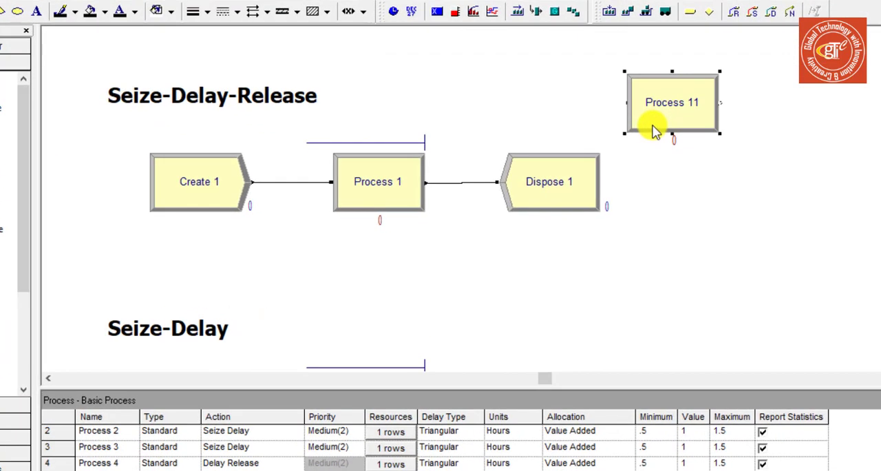
double_click(651, 124)
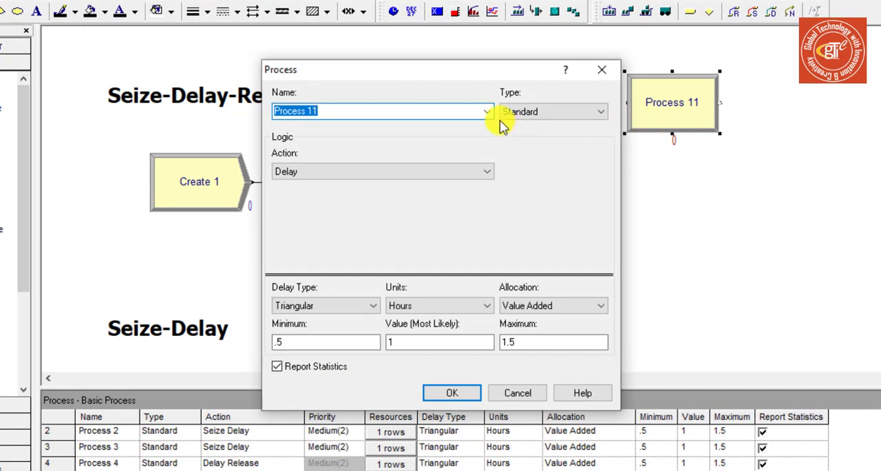
drag(498, 69, 453, 43)
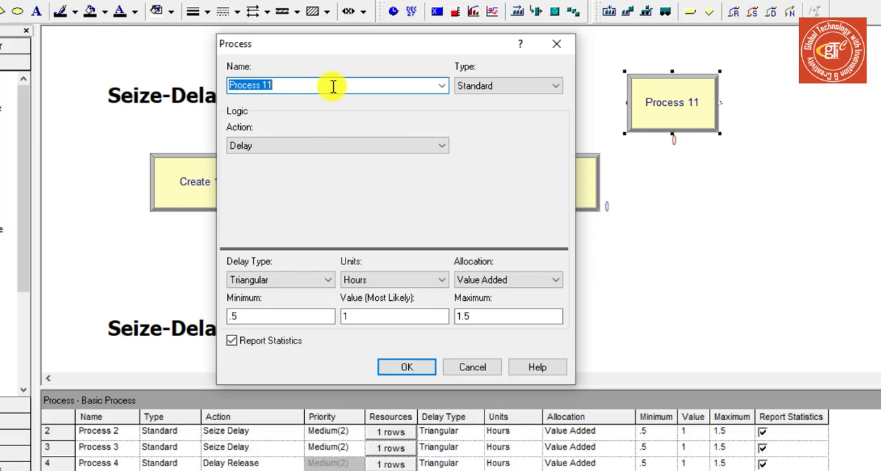
click(500, 86)
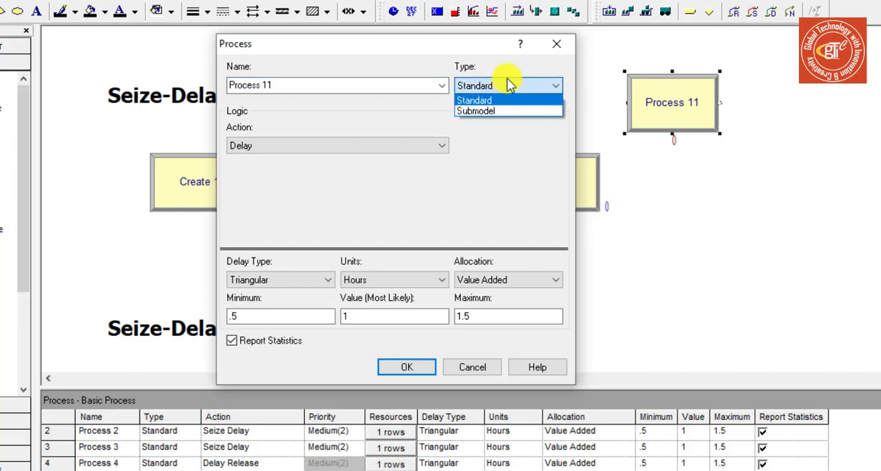
click(505, 81)
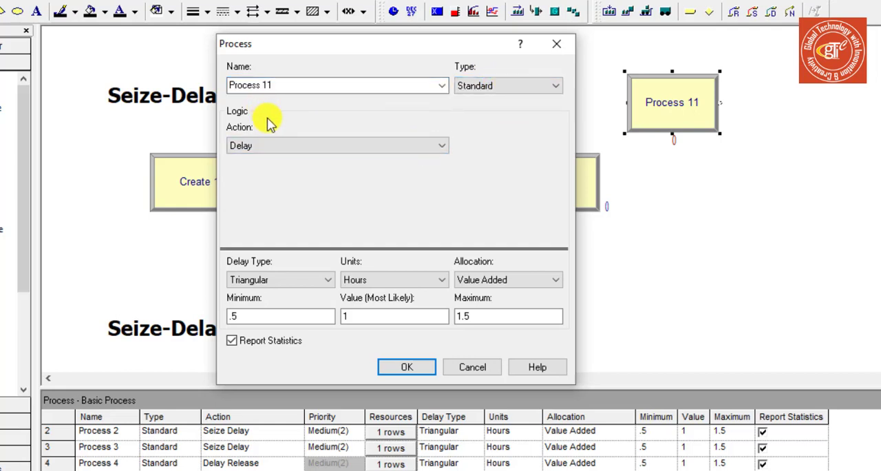
click(388, 147)
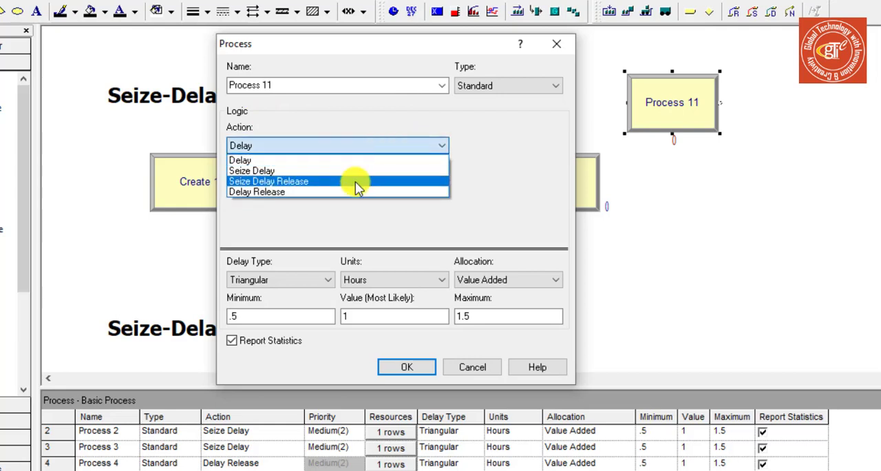
click(384, 145)
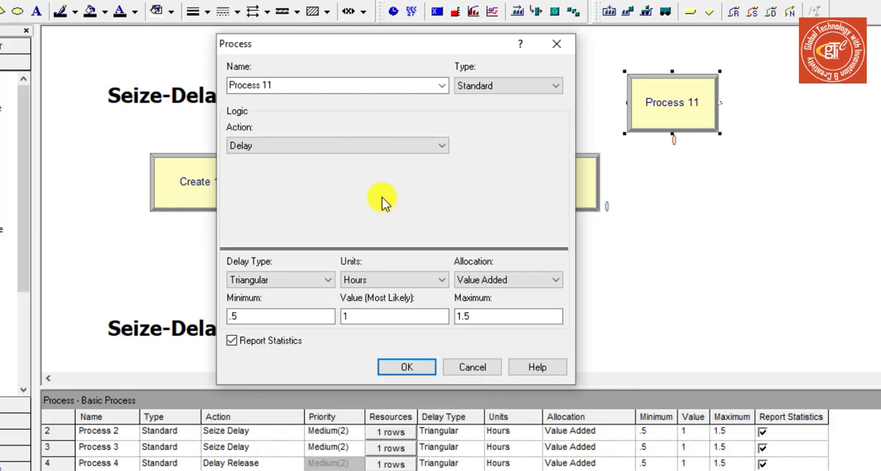
Name the new process "drilling of boxes"
click(280, 86)
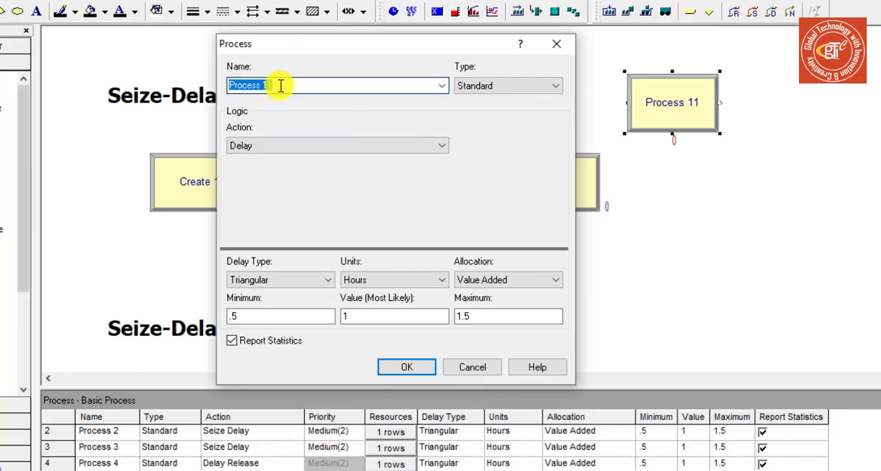
drag(255, 87, 227, 87)
click(292, 87)
click(236, 87)
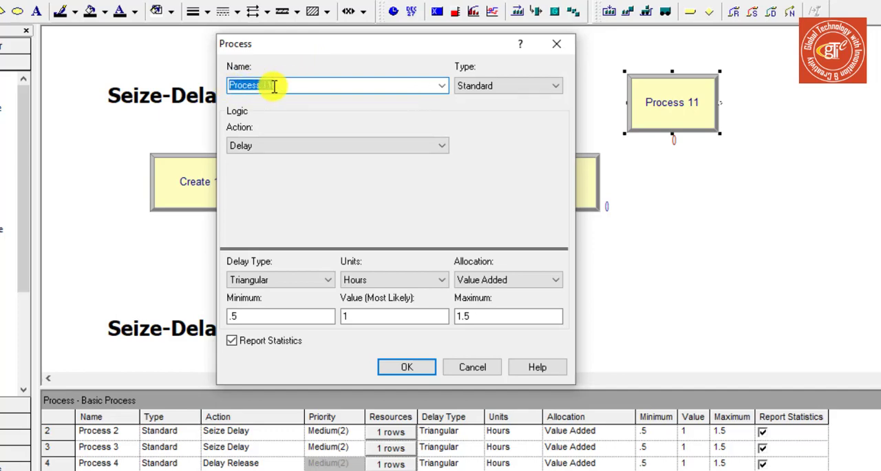
drag(305, 49, 352, 26)
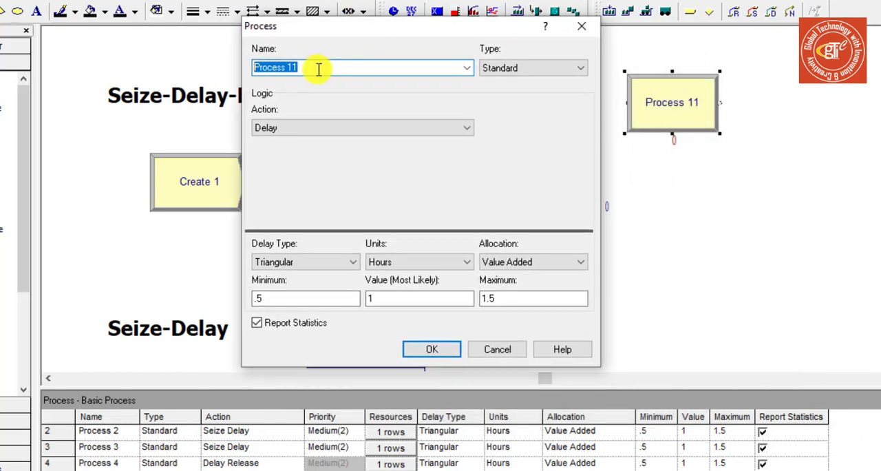
text(dr)
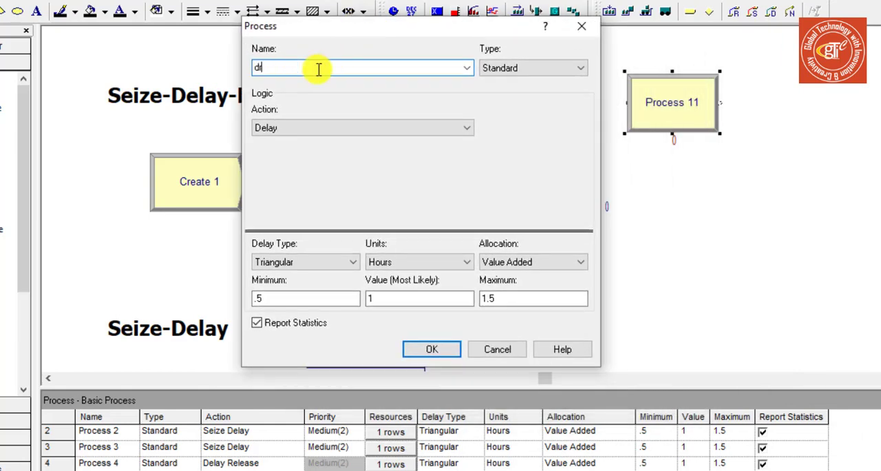
text(illing of boxes)
Switch the new process's type to Submodel to view its settings, and return it to Standard
click(517, 69)
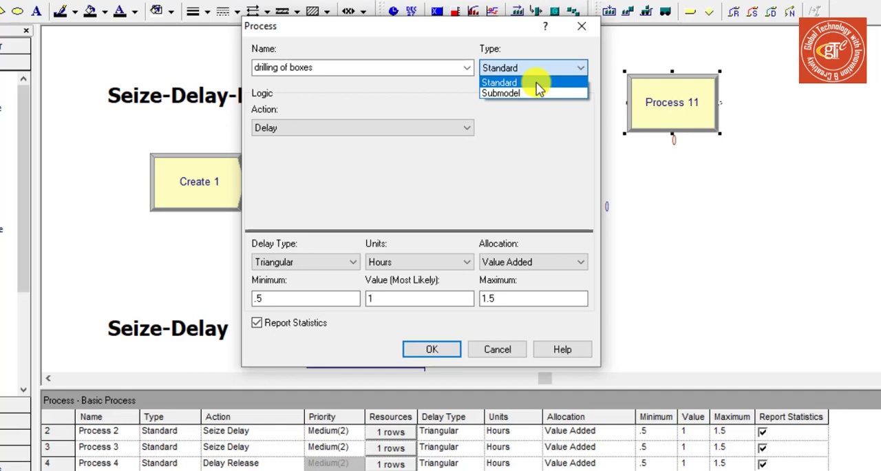
click(536, 93)
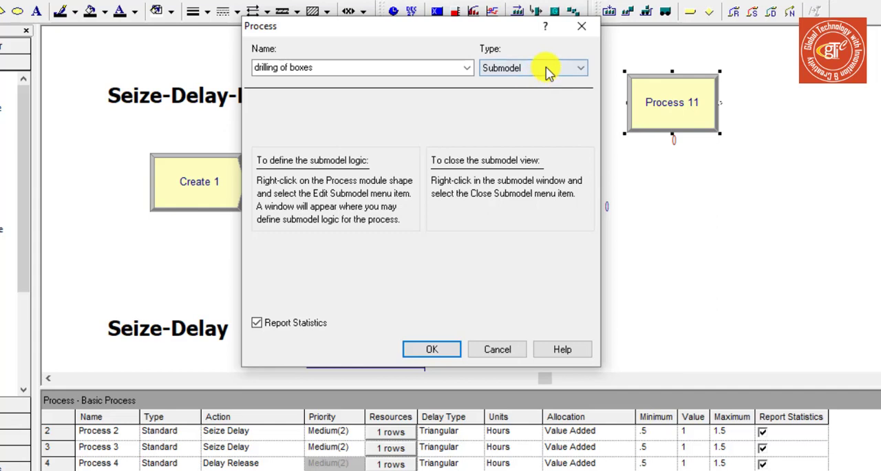
click(546, 70)
click(539, 81)
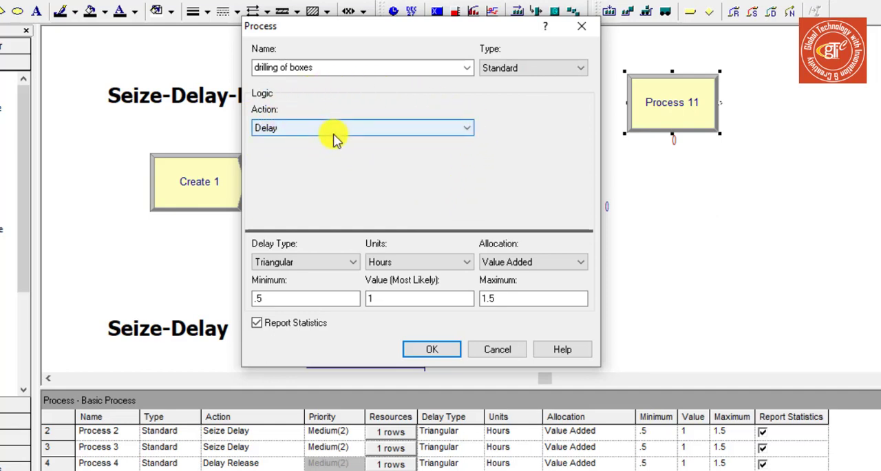
Review the new process's action options, discard its settings and delete the module from the model
click(334, 133)
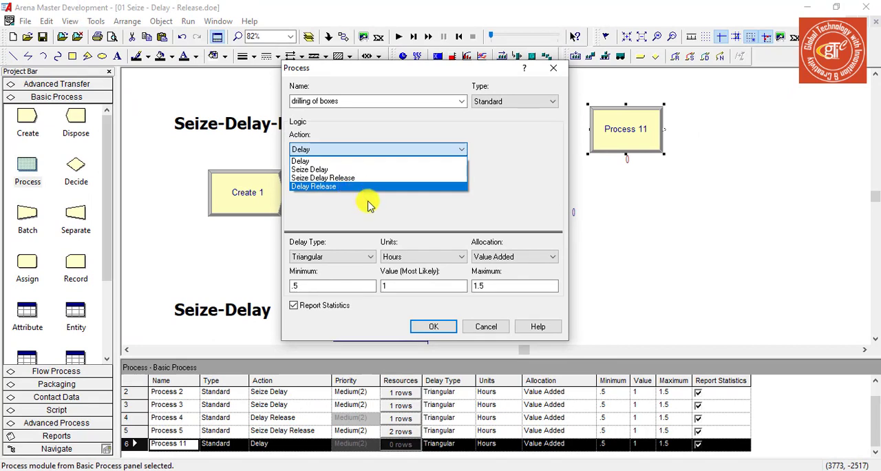
click(368, 202)
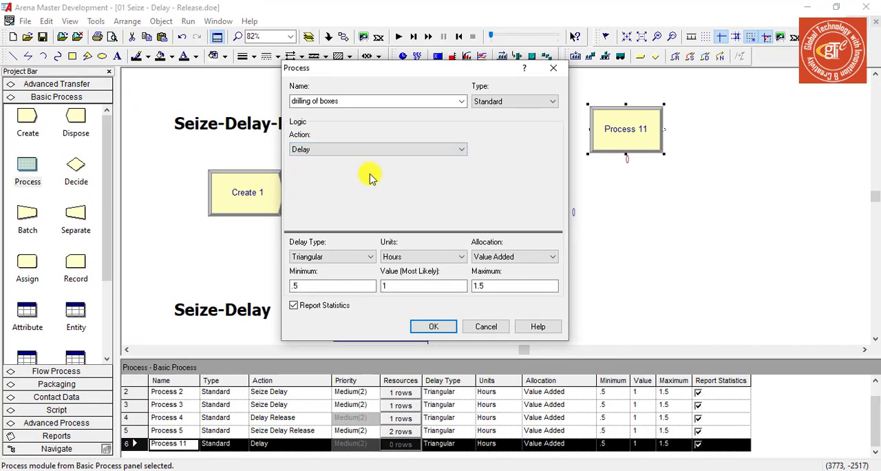
click(489, 326)
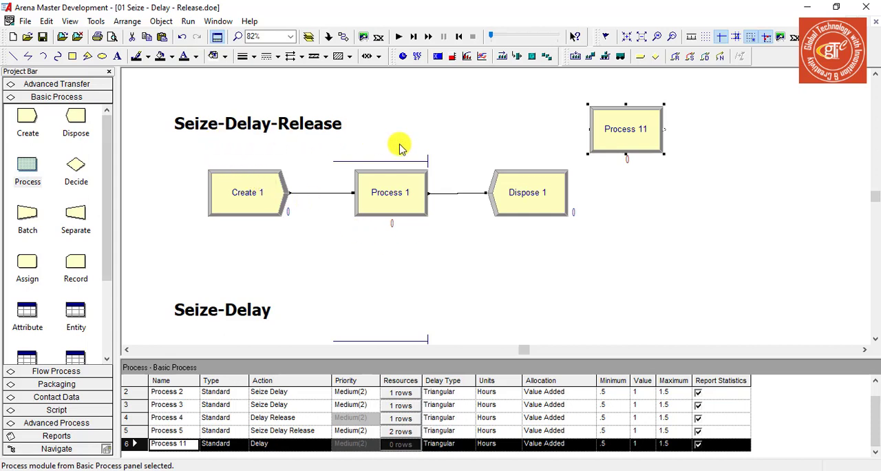
key(Delete)
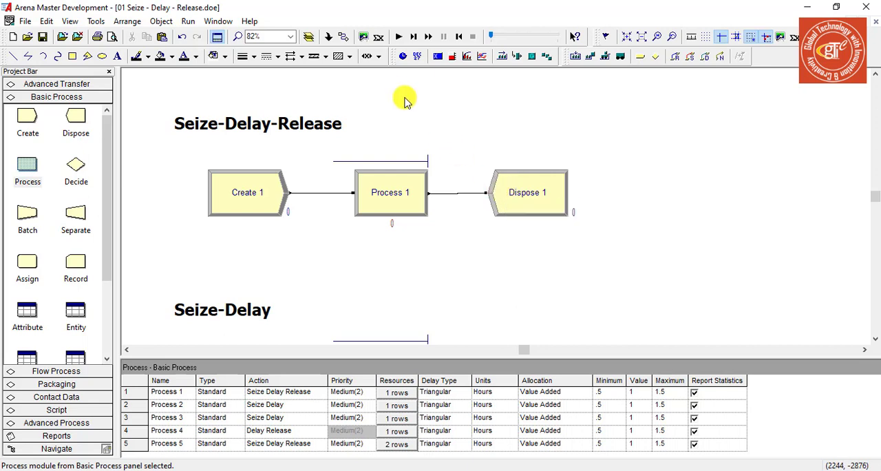
Run the simulation, examine the queues and entity counts in all four example models, and end the run
click(401, 39)
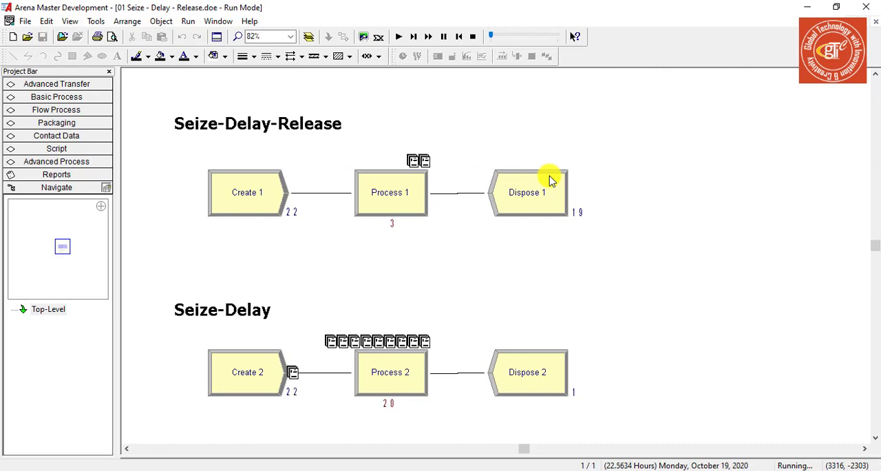
scroll(390, 266, down, 3)
scroll(387, 267, down, 1)
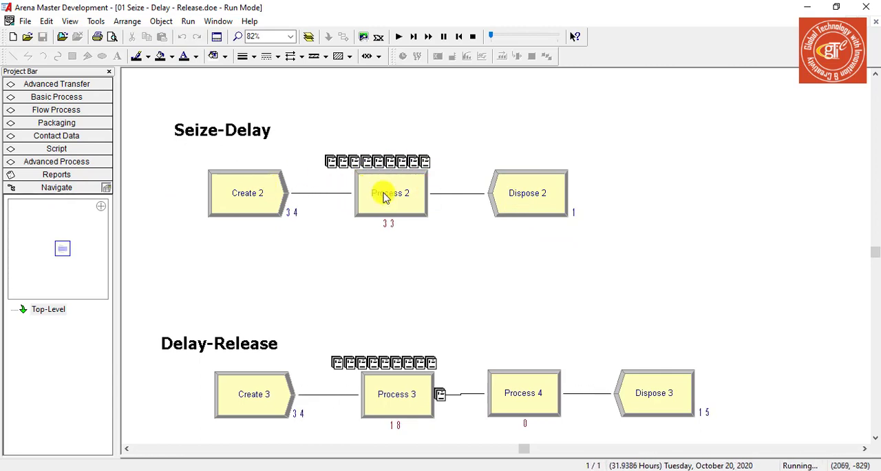
scroll(376, 275, down, 3)
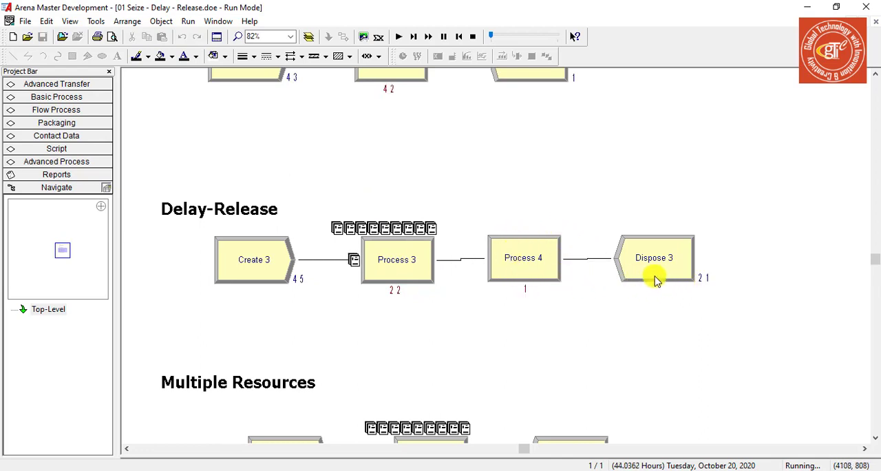
scroll(516, 303, up, 5)
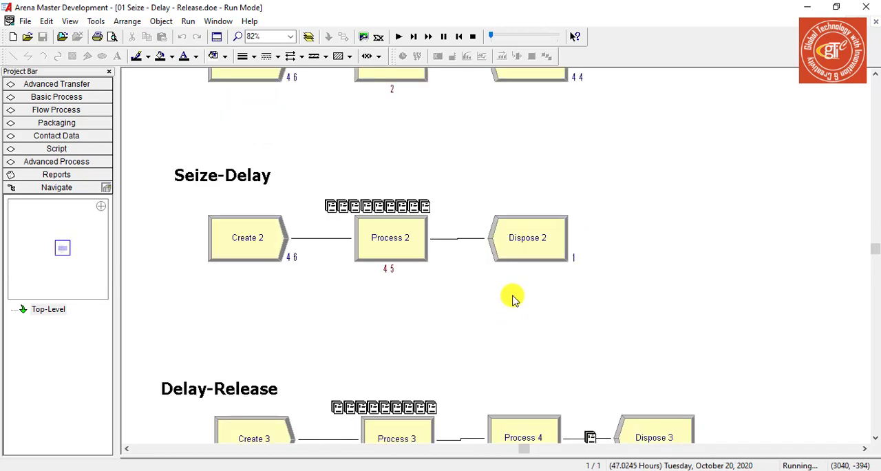
scroll(513, 299, down, 5)
scroll(513, 303, down, 4)
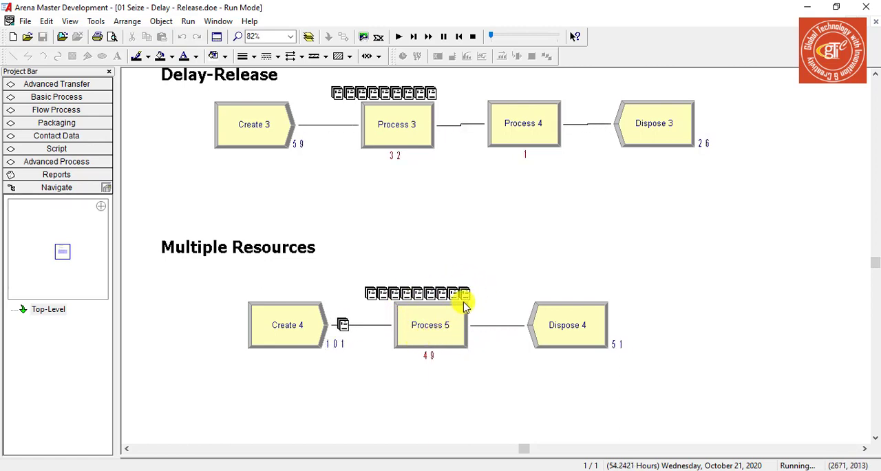
click(473, 39)
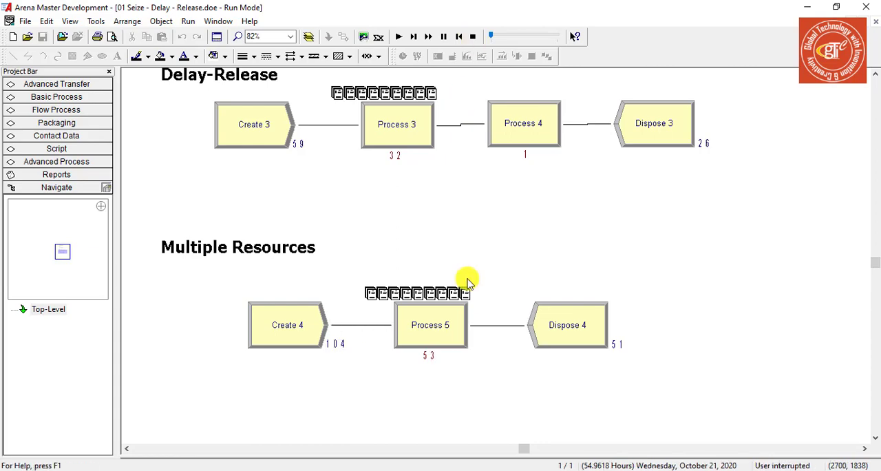
Open the settings of Process 1 in the Seize-Delay-Release model and review its priority options
scroll(495, 266, up, 3)
scroll(501, 265, up, 4)
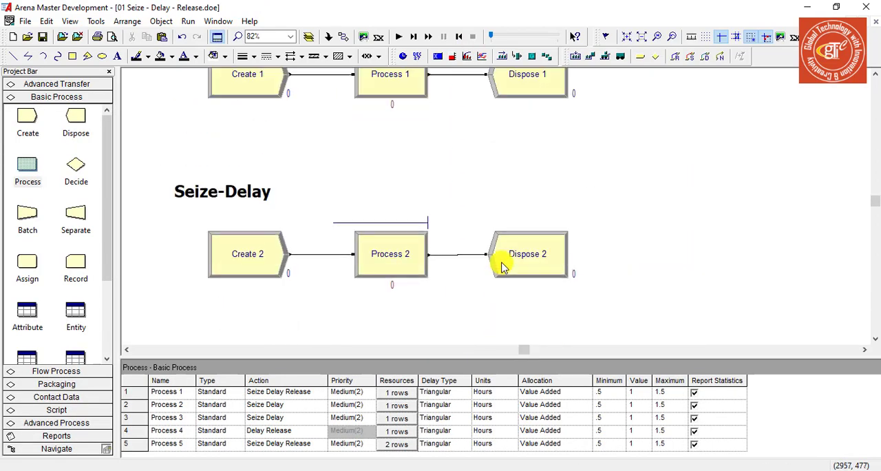
scroll(399, 200, up, 2)
double_click(406, 162)
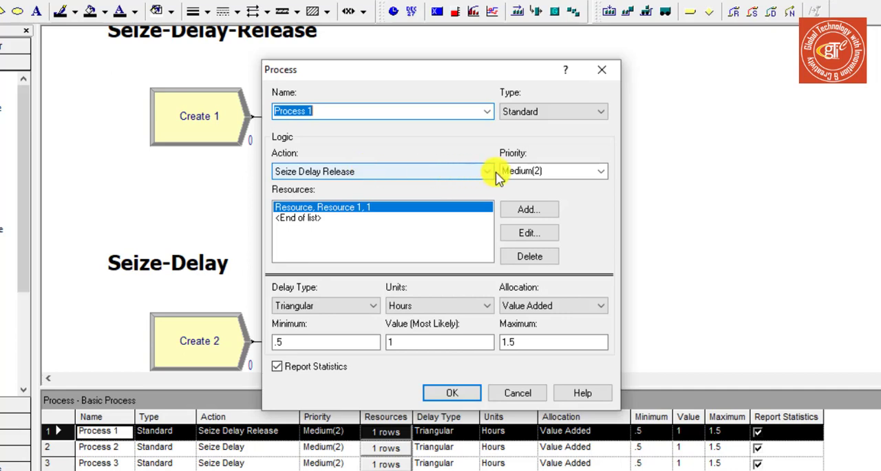
click(602, 172)
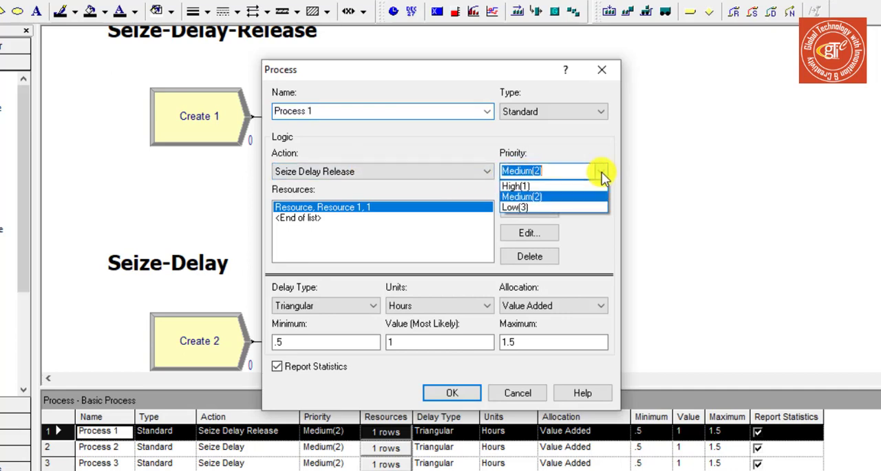
click(602, 172)
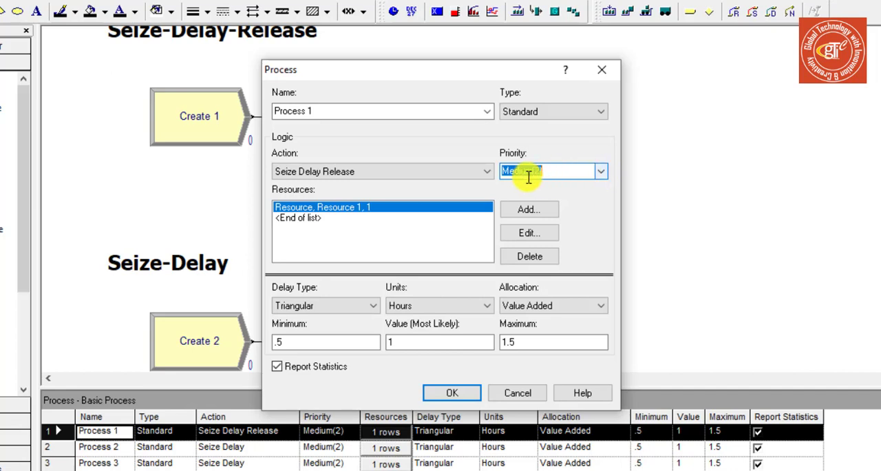
Try the Delay, Delay Release and Seize Delay actions on Process 1, and return it to Seize Delay Release
click(475, 172)
click(472, 183)
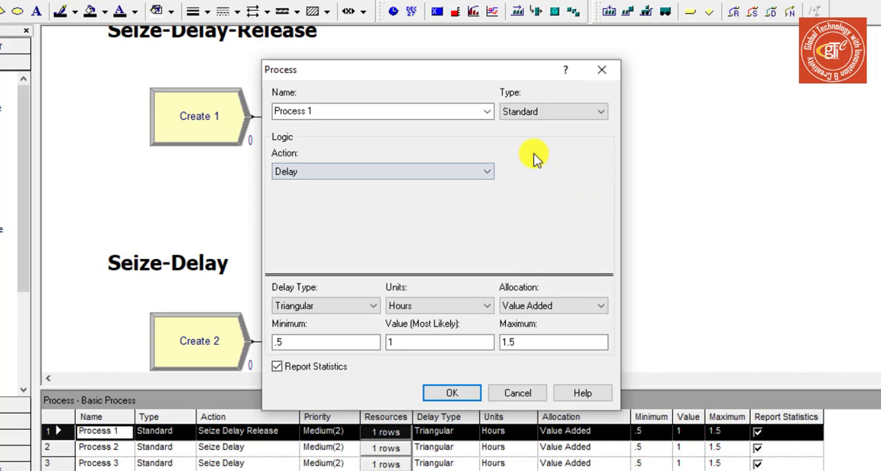
click(475, 171)
click(456, 188)
click(466, 169)
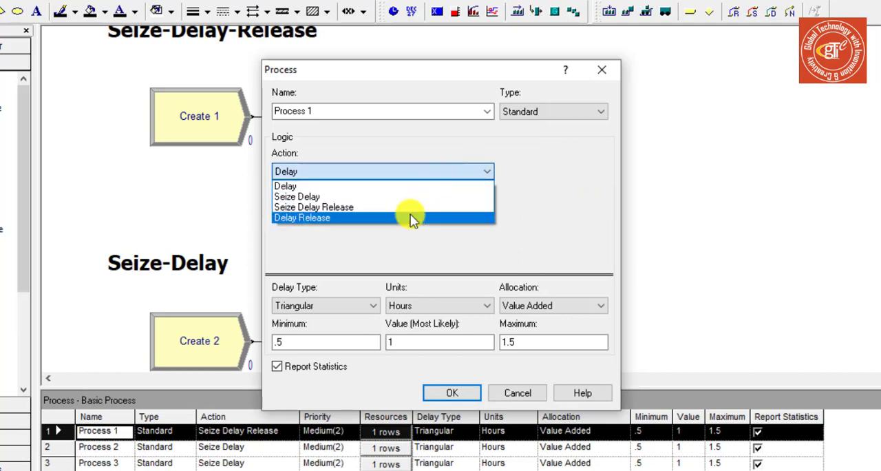
click(413, 217)
click(482, 172)
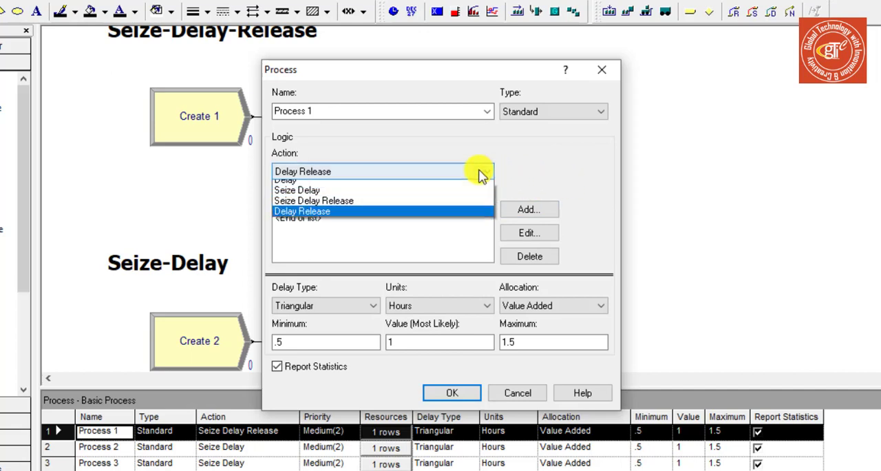
click(454, 175)
click(428, 176)
click(402, 196)
click(418, 174)
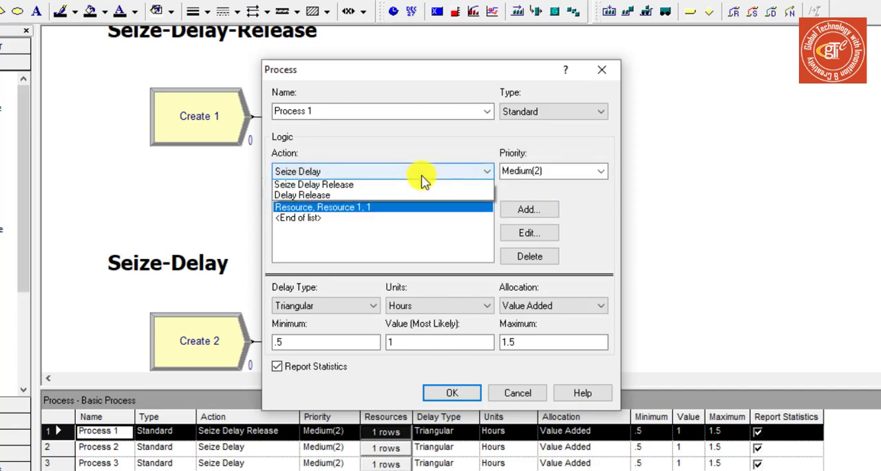
click(405, 207)
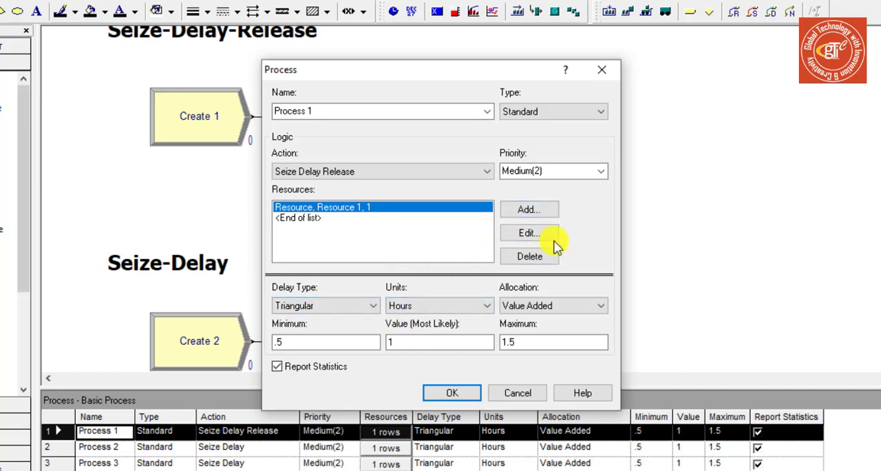
Review Process 1's delay type, units and allocation options along with its minimum, most likely and maximum delay fields
click(344, 306)
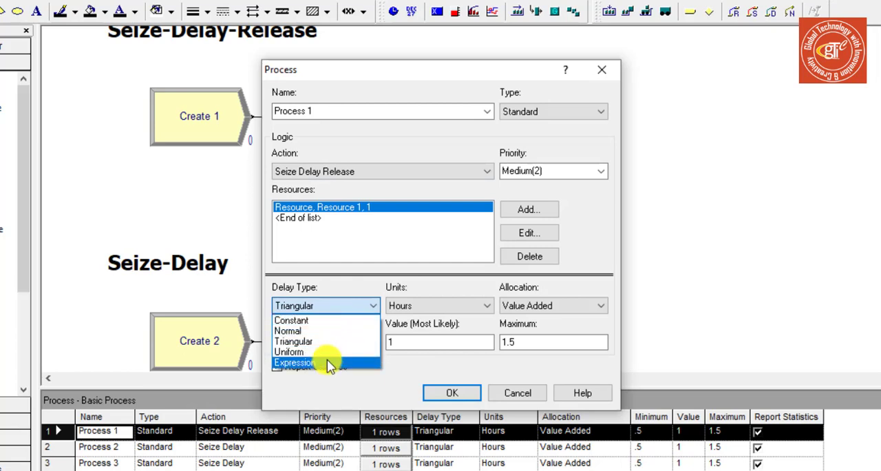
click(396, 307)
click(399, 309)
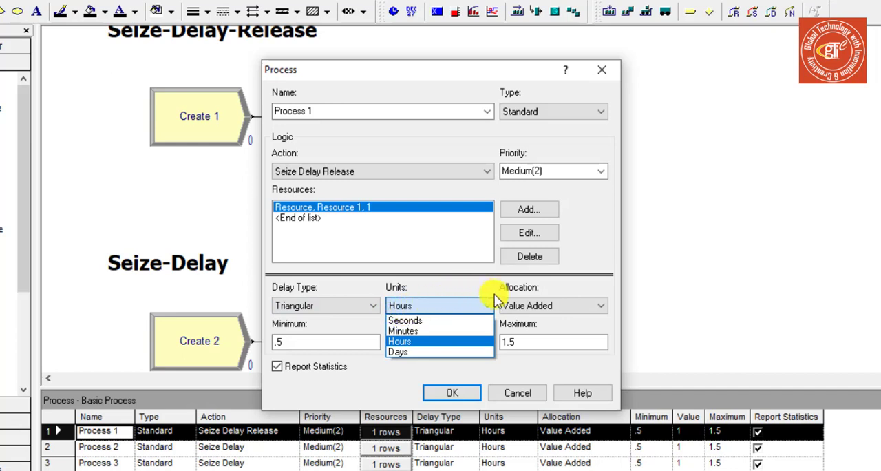
click(540, 307)
click(540, 309)
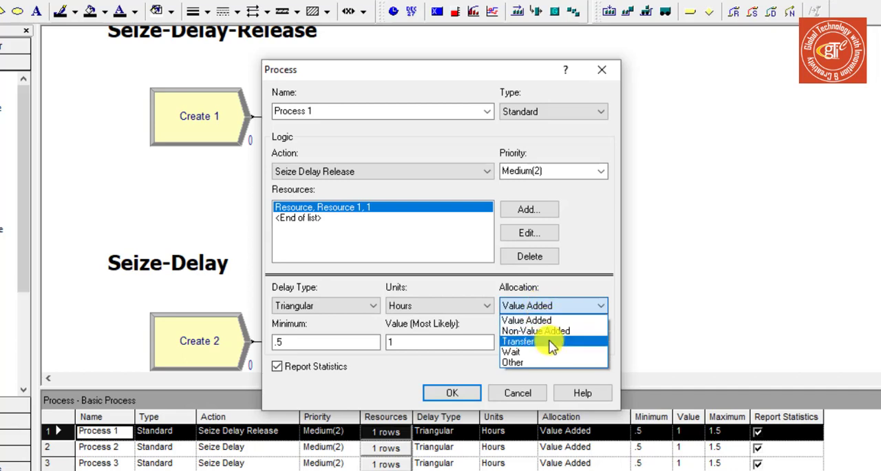
click(477, 288)
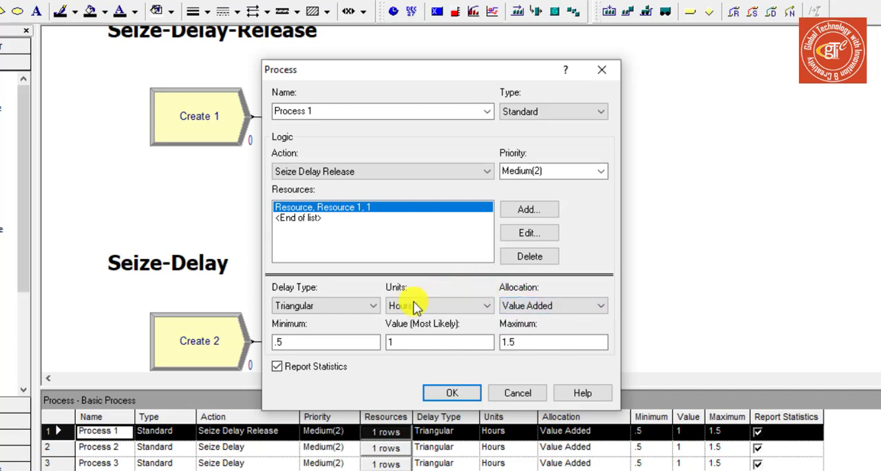
click(346, 344)
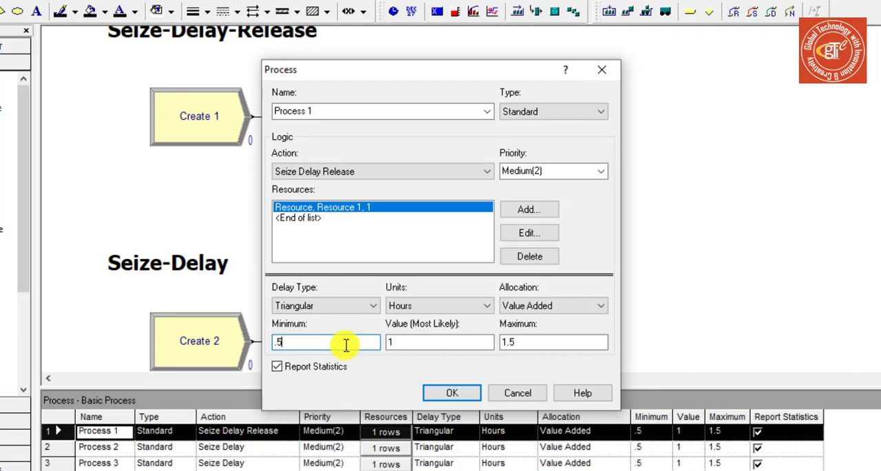
double_click(401, 342)
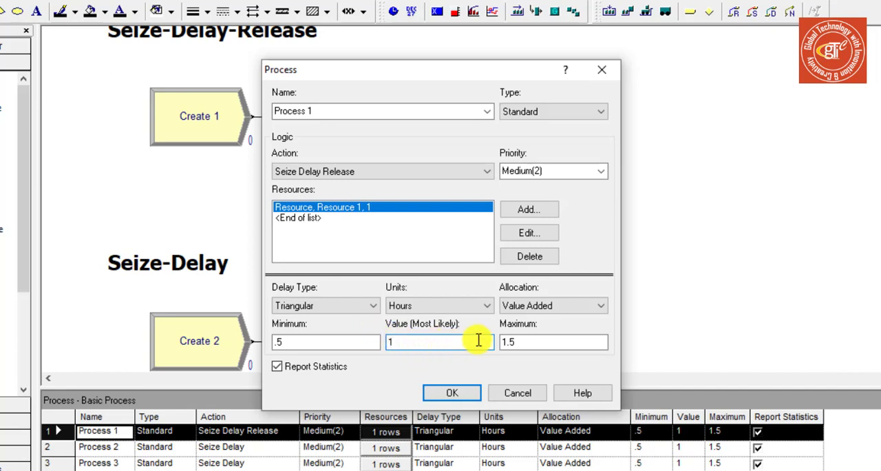
click(527, 340)
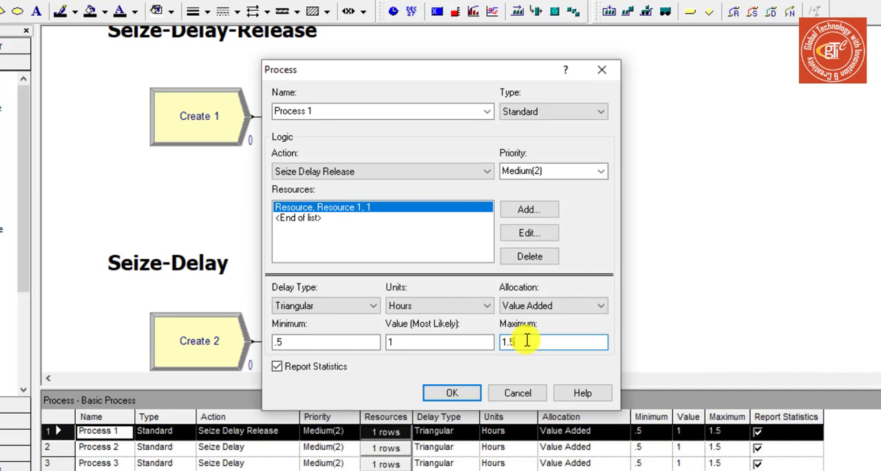
Try the Normal and Expression delay types on Process 1, browse the available distribution expressions, and return the delay type to Triangular
click(369, 306)
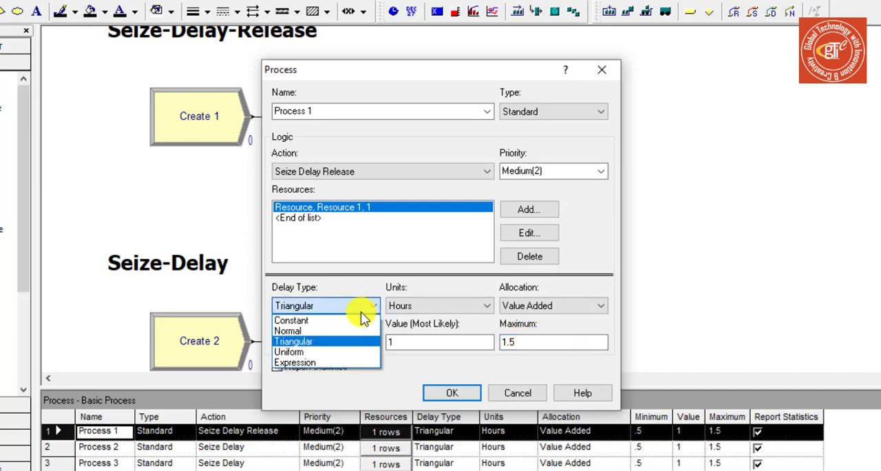
click(335, 331)
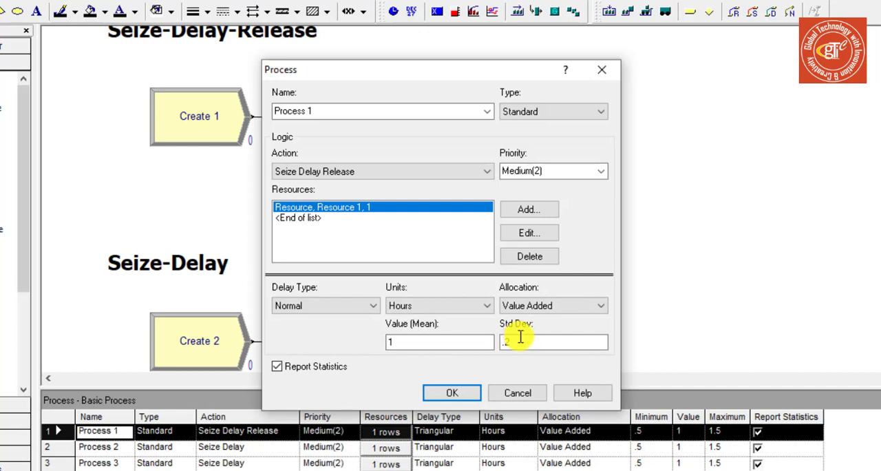
click(329, 307)
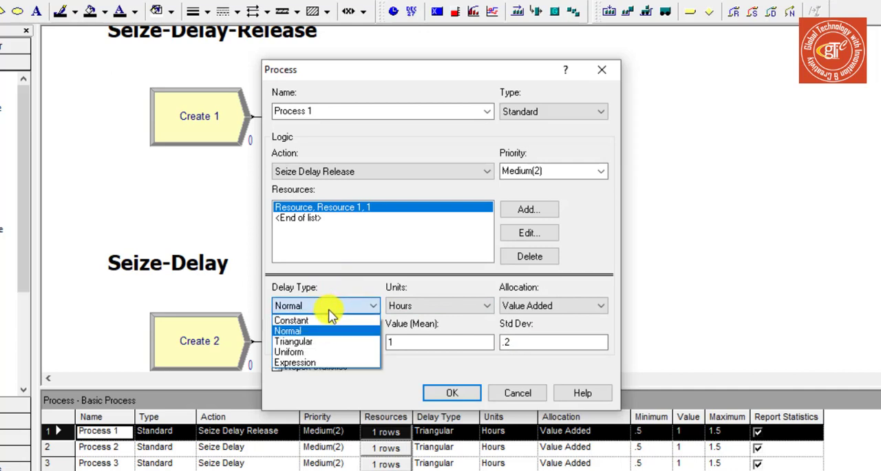
click(318, 362)
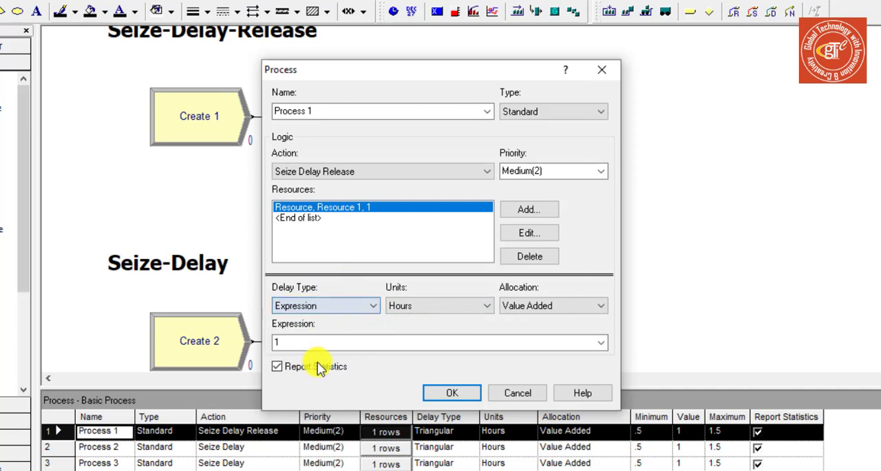
click(602, 342)
scroll(516, 386, down, 1)
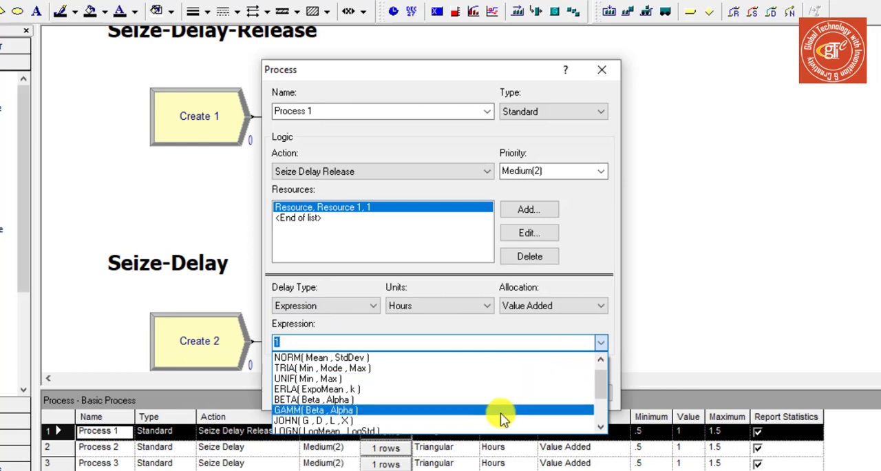
scroll(501, 428, down, 2)
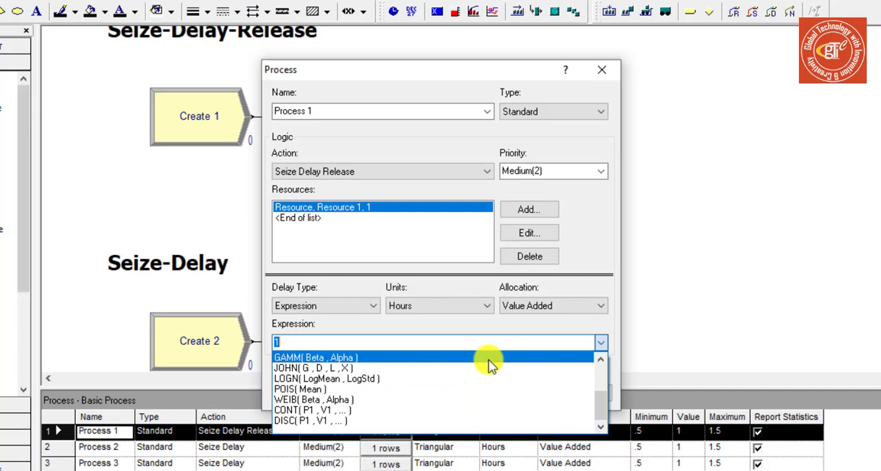
click(504, 326)
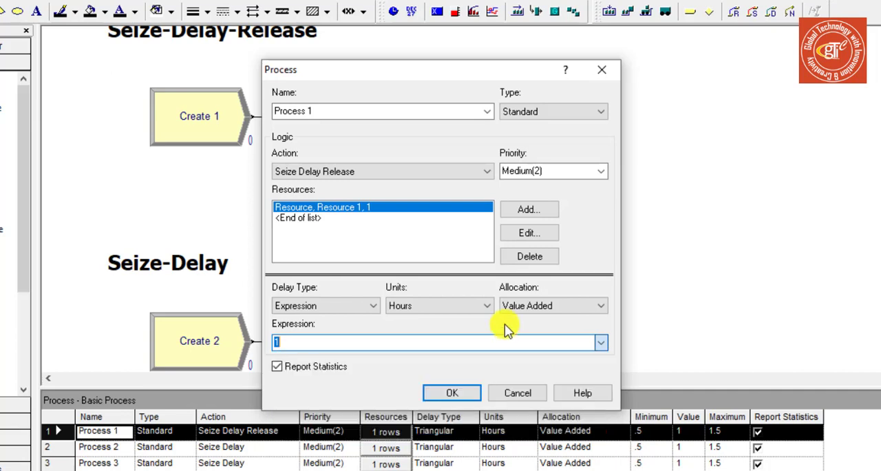
click(344, 305)
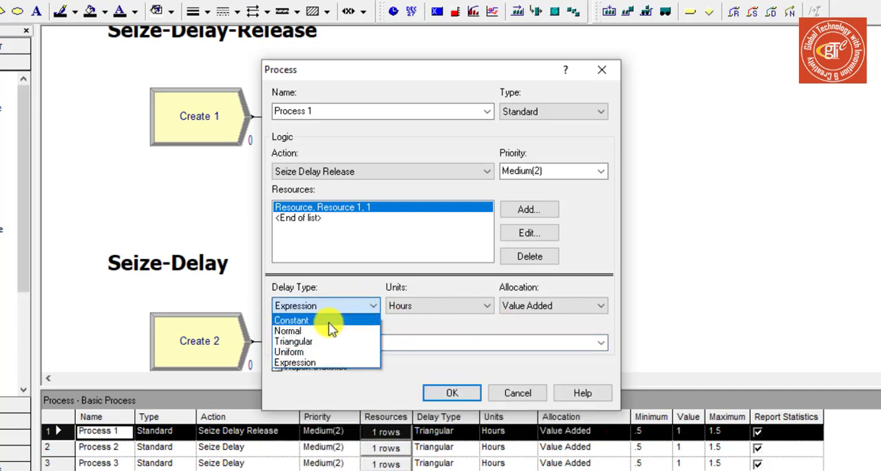
click(329, 341)
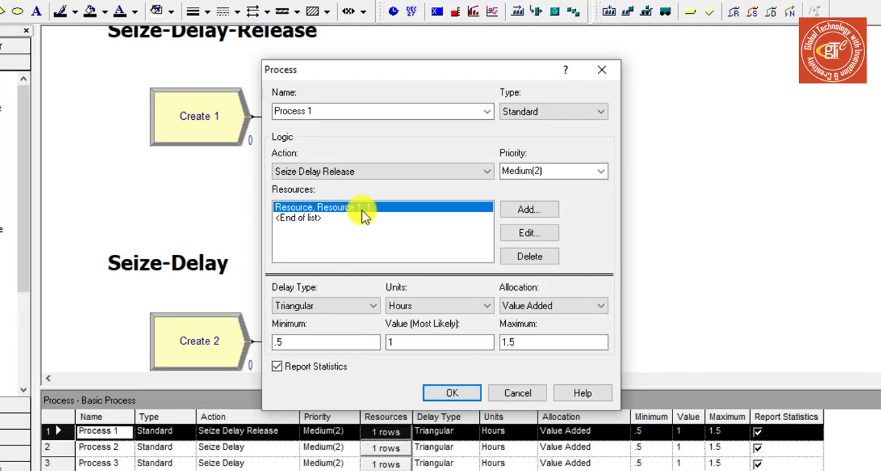
Open Process 1's Resource 1 entry for editing, try the Set type, and return the type to Resource
click(538, 231)
drag(445, 163, 659, 172)
click(624, 211)
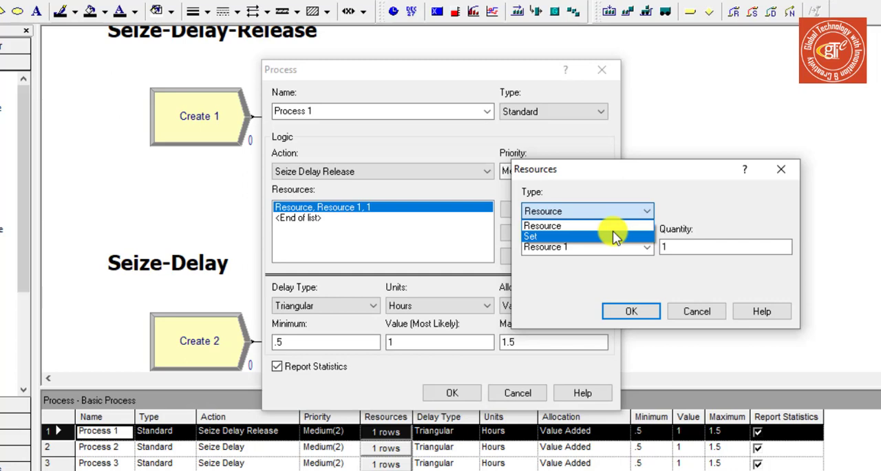
click(613, 232)
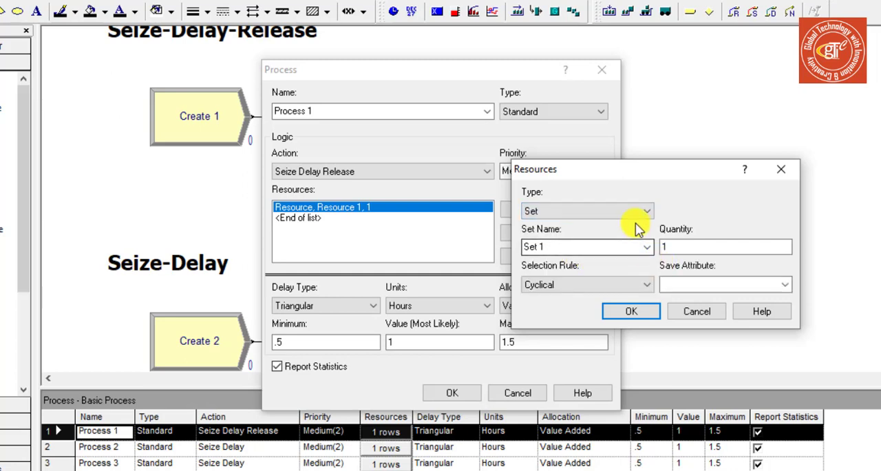
click(625, 210)
click(616, 225)
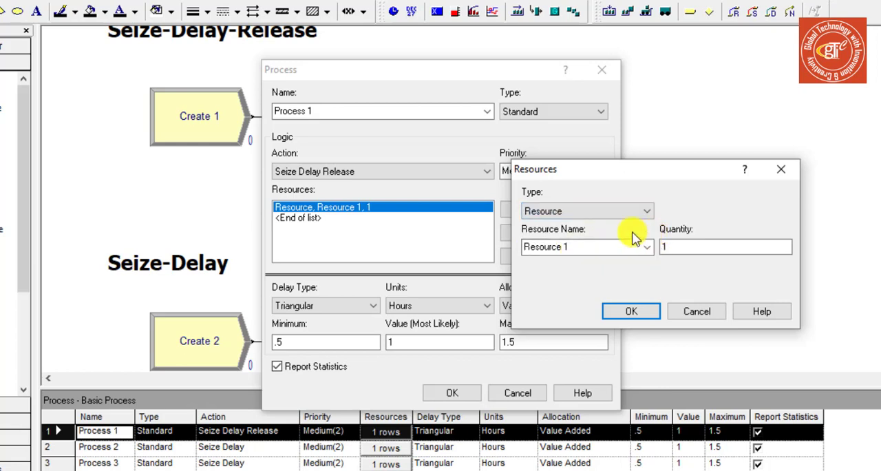
Try naming the resource "drilling machine", and discard the changes to the resource entry and Process 1
click(586, 249)
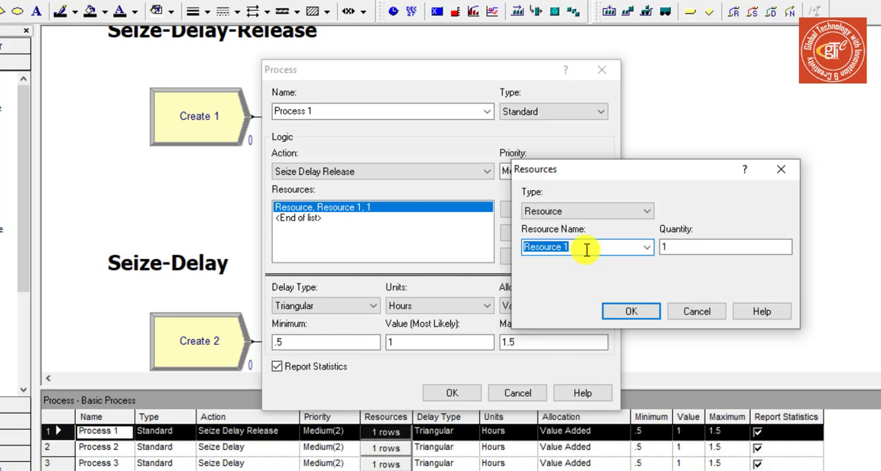
text(dri)
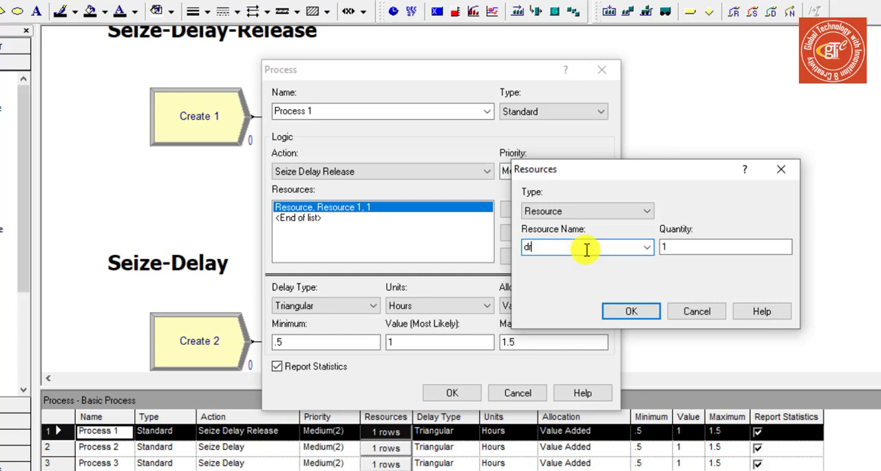
text(lling machine)
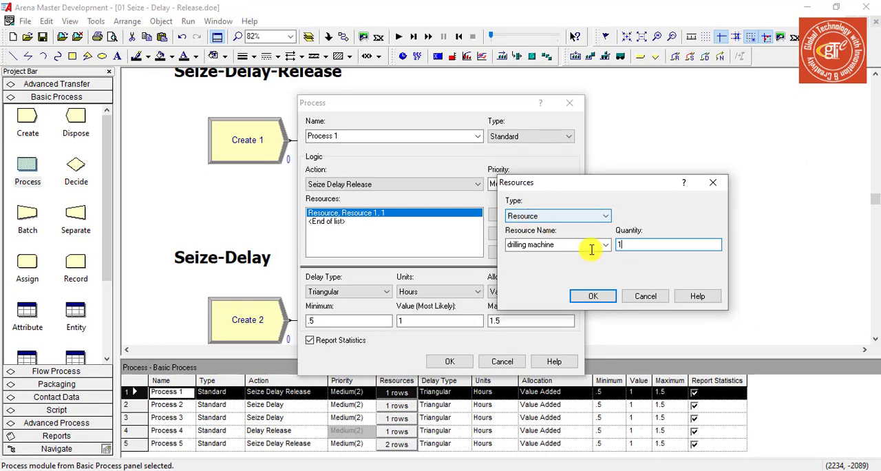
click(645, 296)
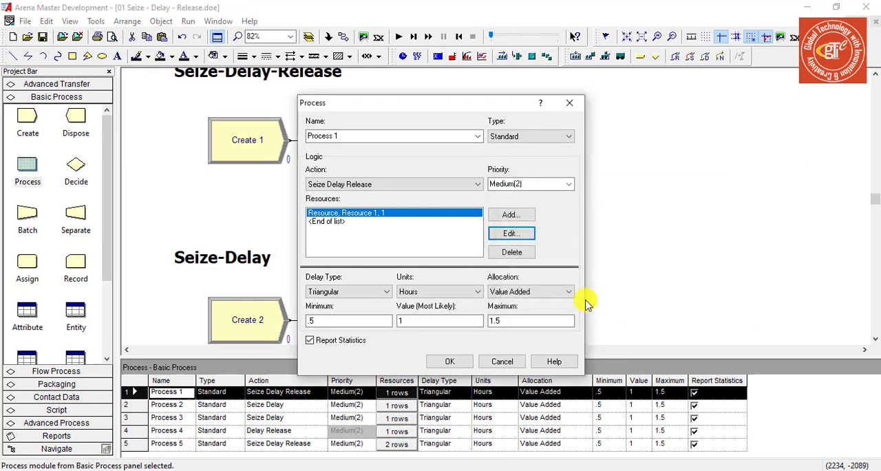
click(501, 361)
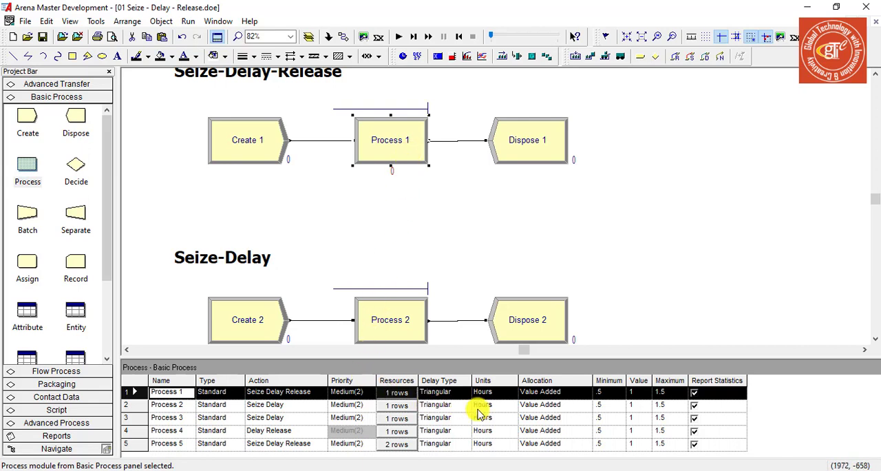
Examine the capacity of Resource 1 in the Resource data table and check it against Process 1's settings
scroll(73, 269, down, 3)
click(75, 256)
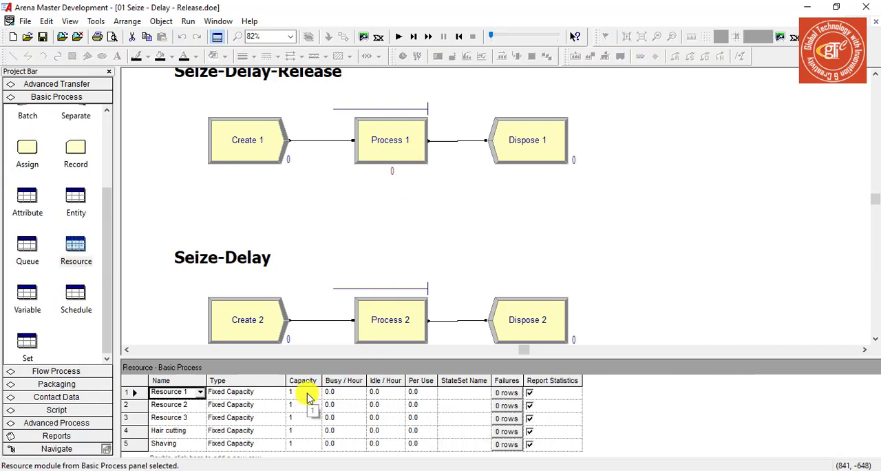
click(307, 393)
click(296, 391)
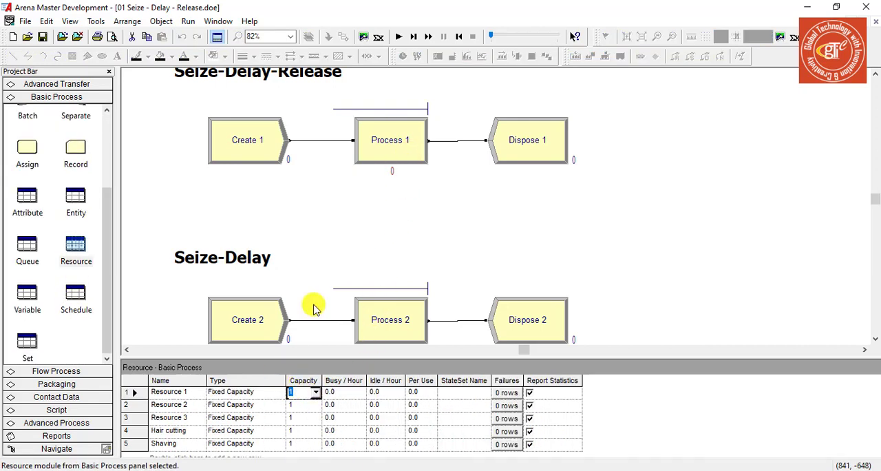
double_click(388, 163)
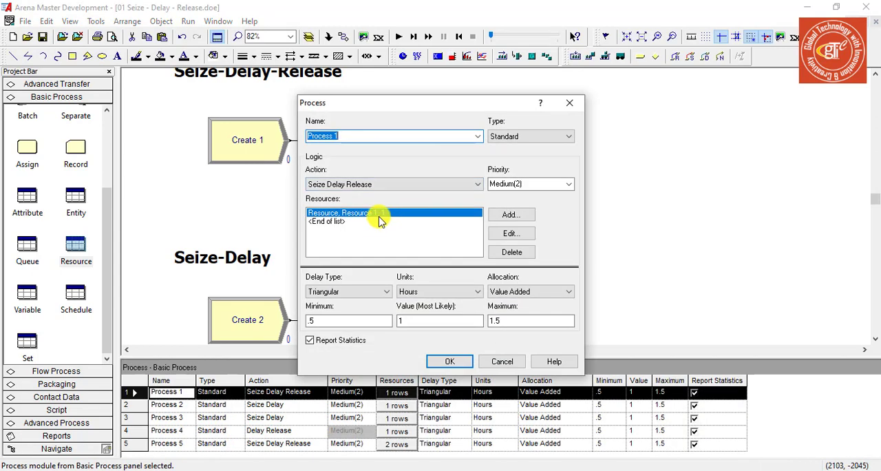
click(449, 361)
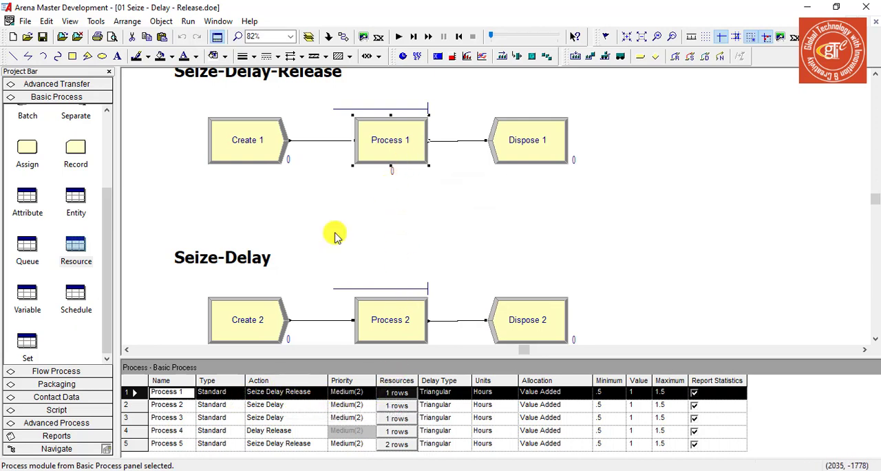
click(76, 244)
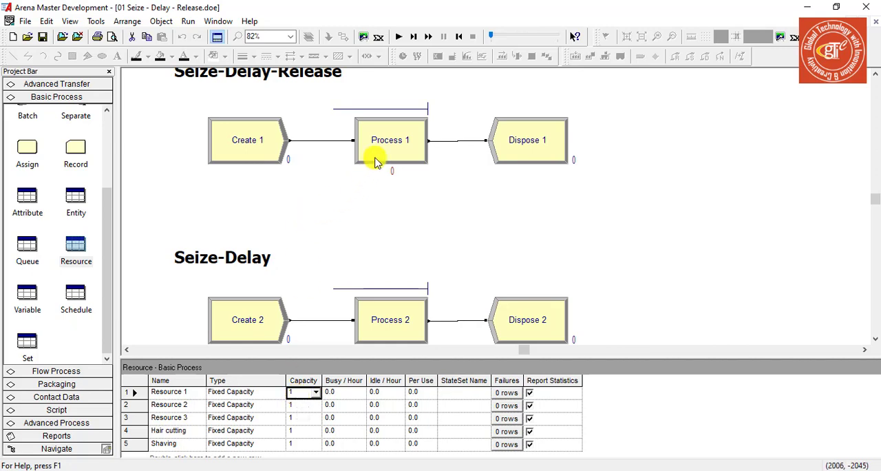
Open Process 1's Resource 1 entry for editing, move the dialog aside, and set its type to Set
double_click(380, 159)
click(510, 233)
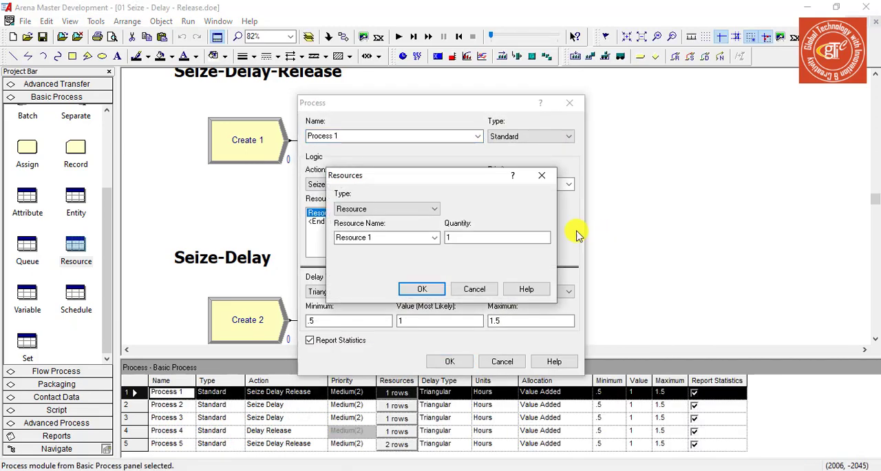
drag(469, 179, 675, 191)
click(665, 245)
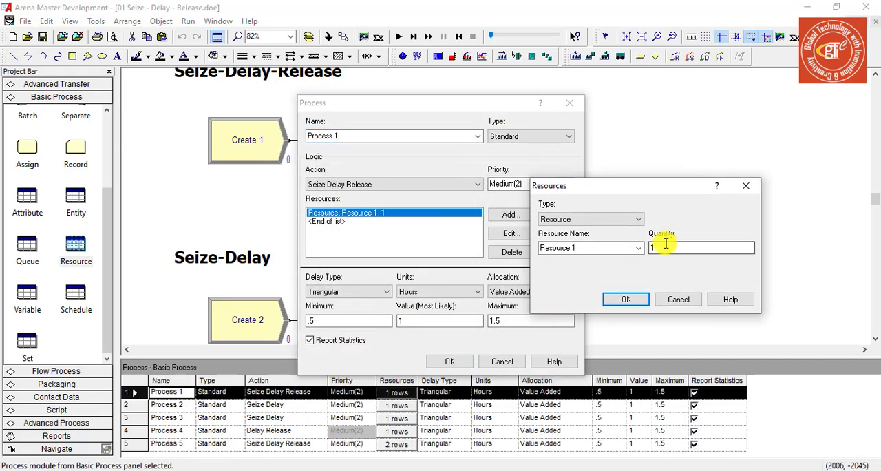
click(638, 219)
click(627, 239)
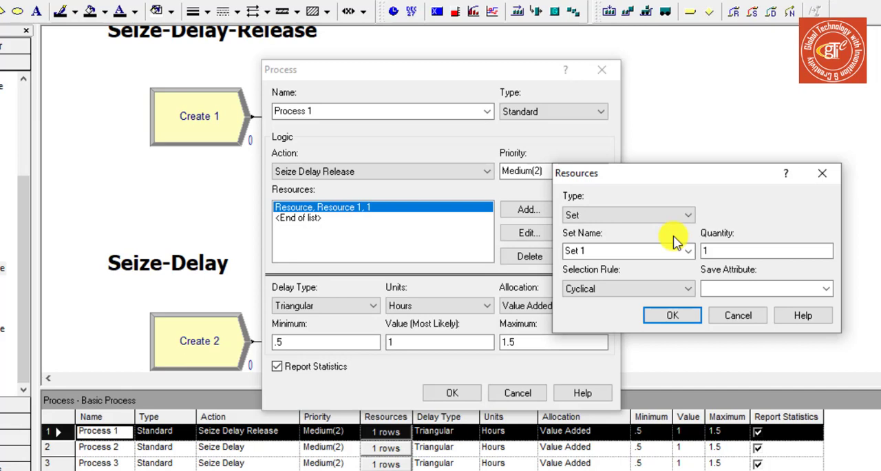
Examine the available selection rules for Set 1 and the Save Attribute field in Process 1's resource entry
click(655, 289)
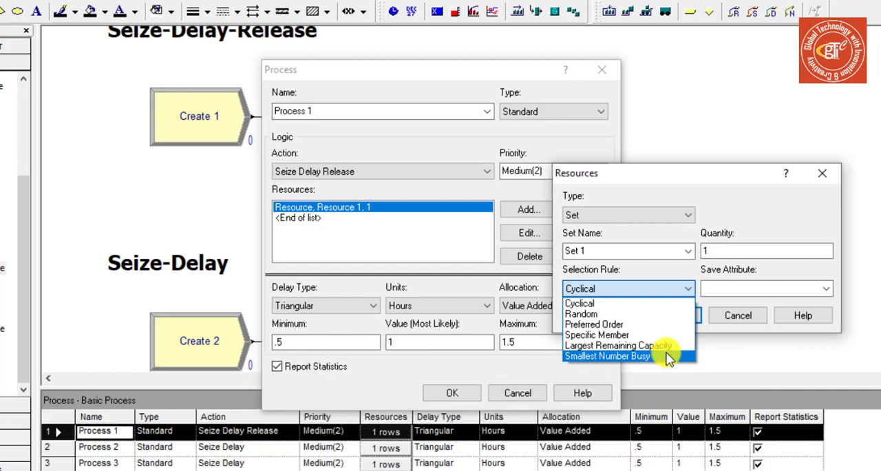
click(771, 282)
click(775, 286)
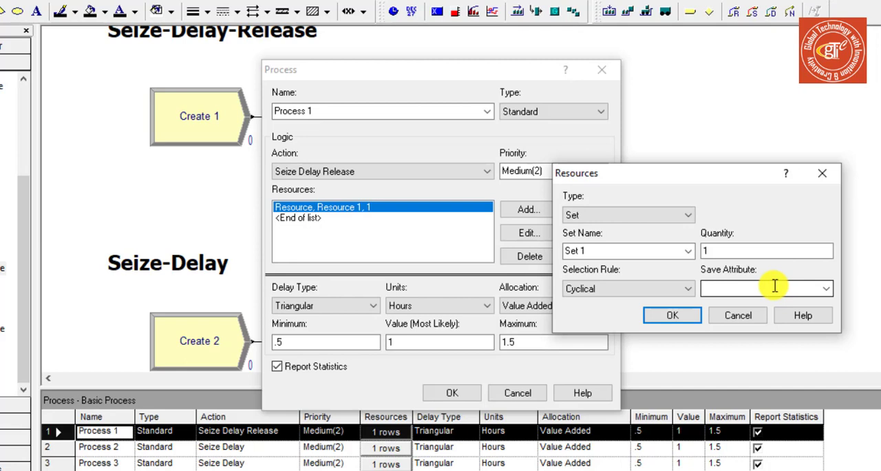
click(690, 291)
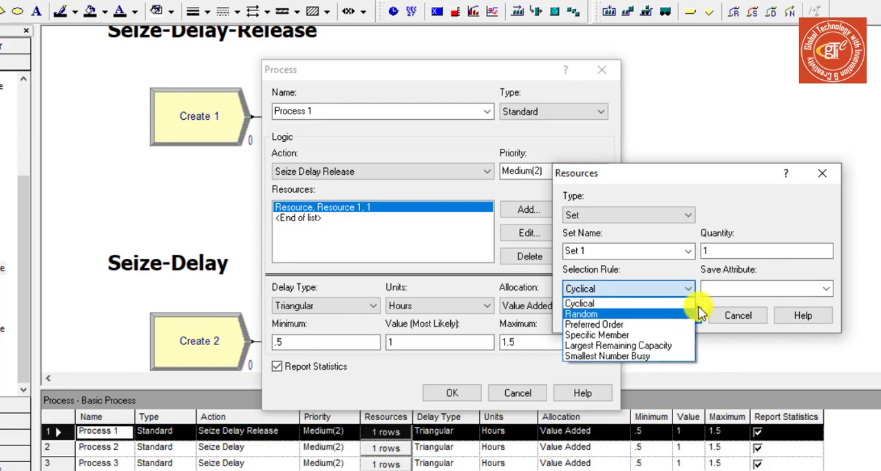
click(728, 289)
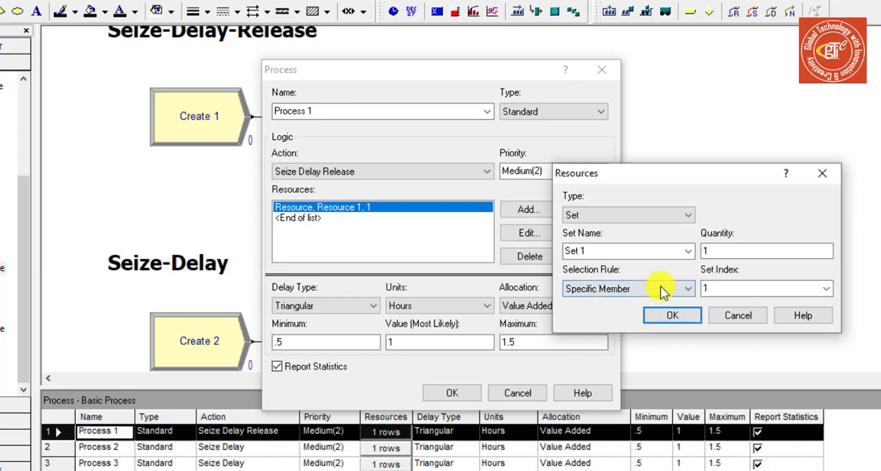
Try the Specific Member selection rule and its set index, and discard the changes to the resource entry and Process 1
click(663, 290)
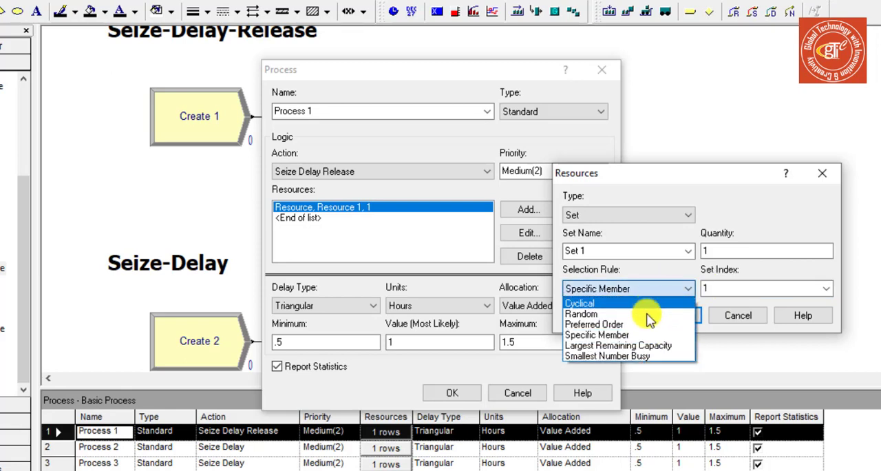
click(645, 335)
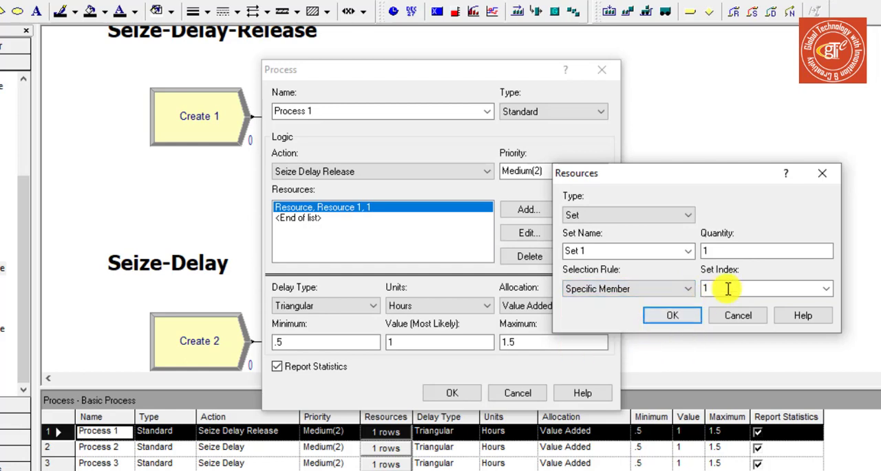
double_click(732, 287)
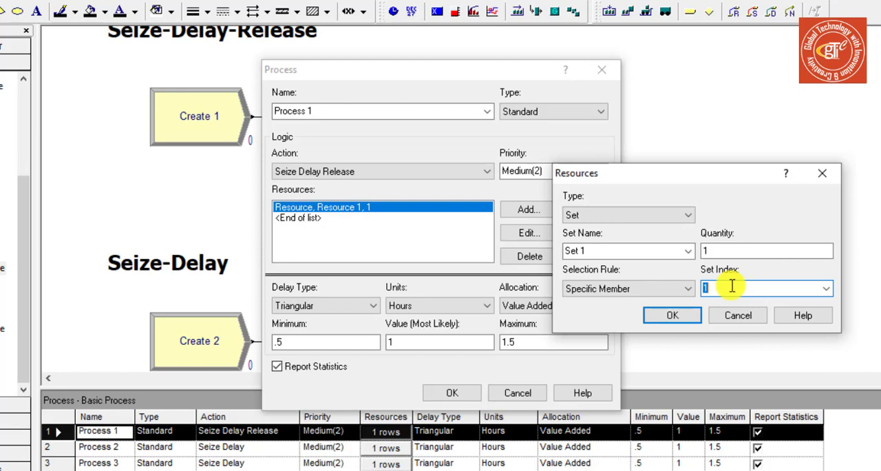
click(675, 314)
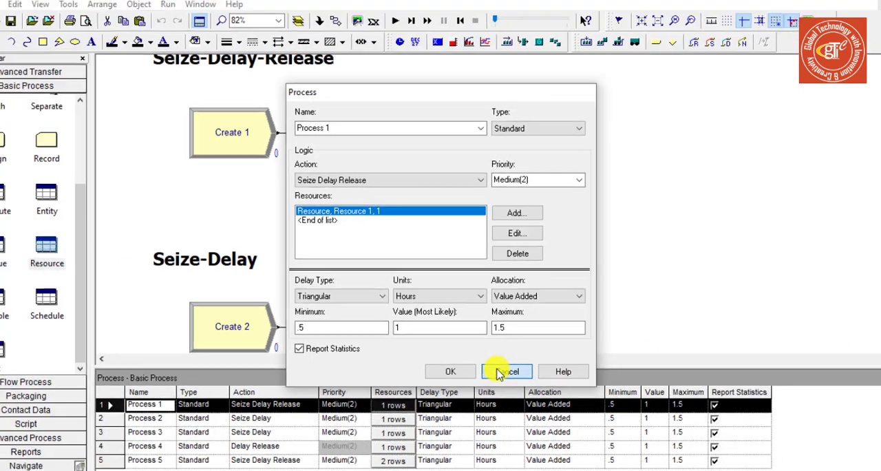
click(506, 371)
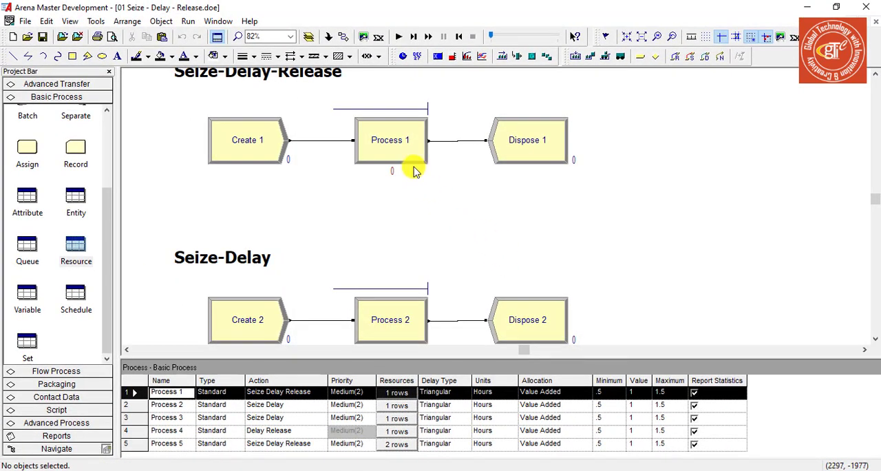
Review the Hair cutting and Shaving resource entries of Process 5 in the Multiple Resources model
scroll(413, 167, down, 4)
scroll(409, 210, down, 3)
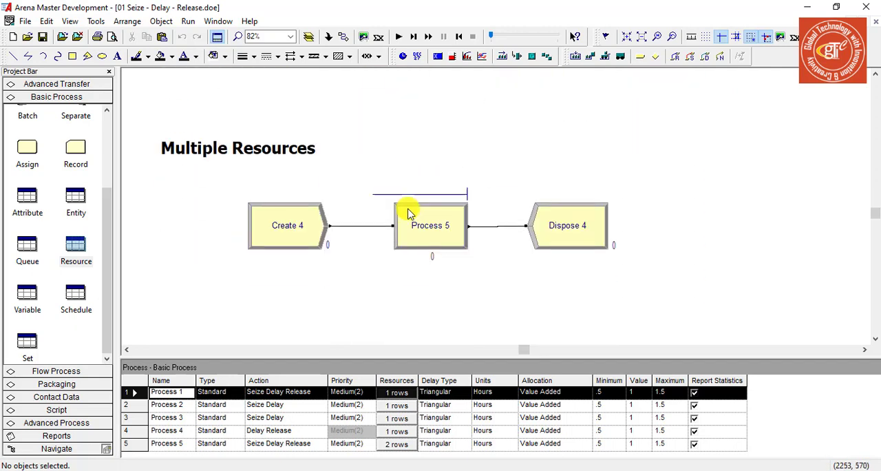
click(424, 242)
double_click(424, 243)
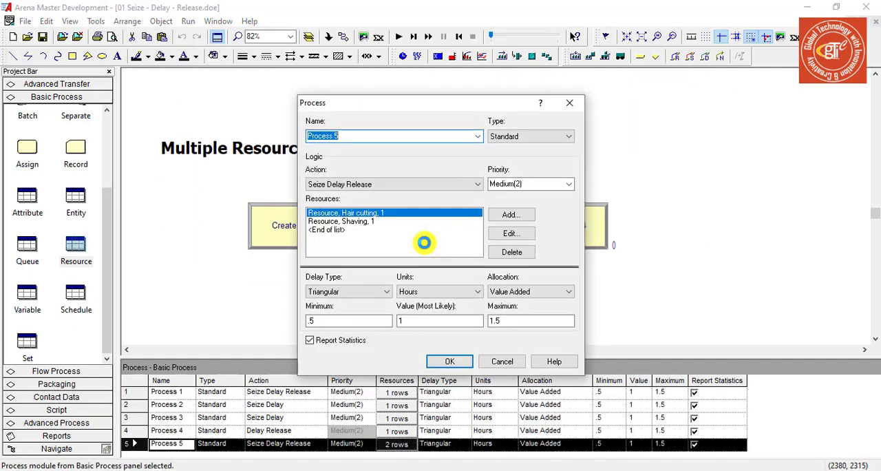
click(493, 233)
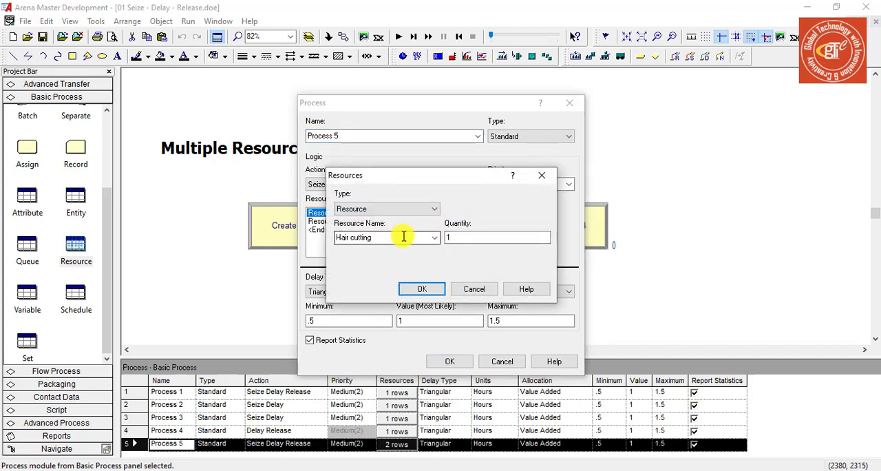
click(426, 289)
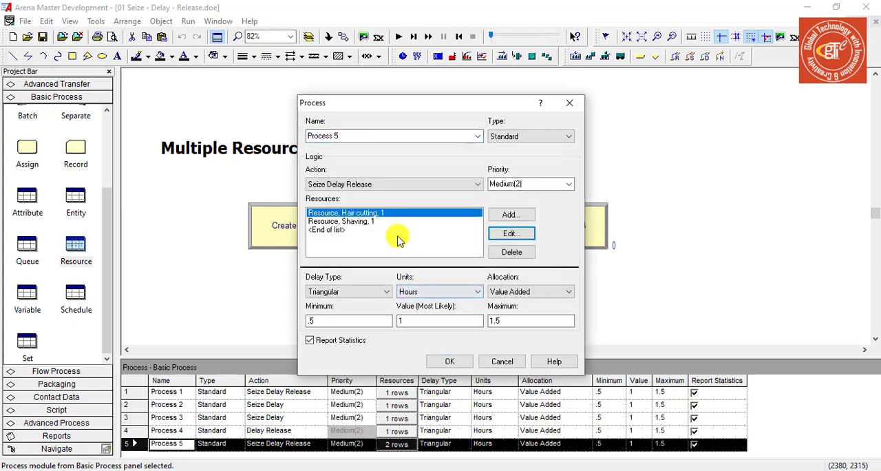
click(411, 222)
click(508, 232)
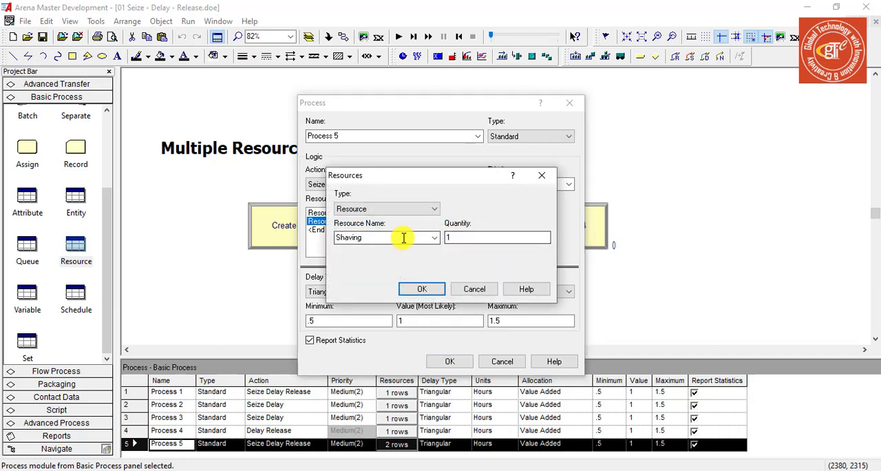
click(437, 289)
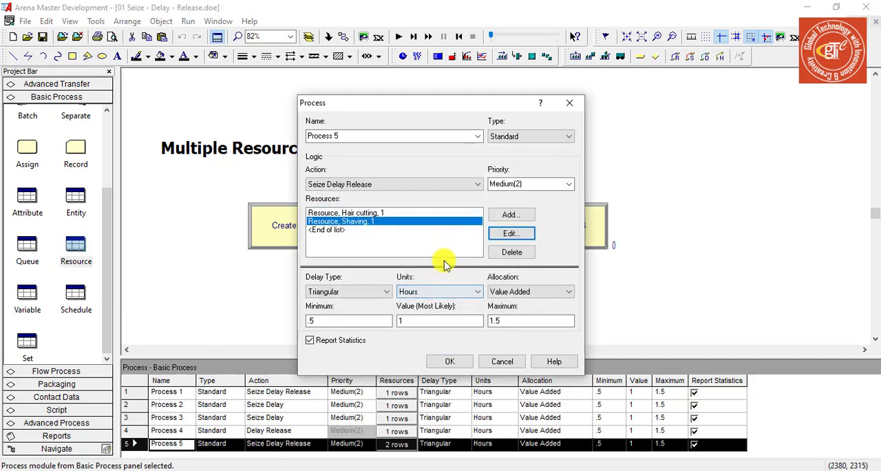
click(450, 361)
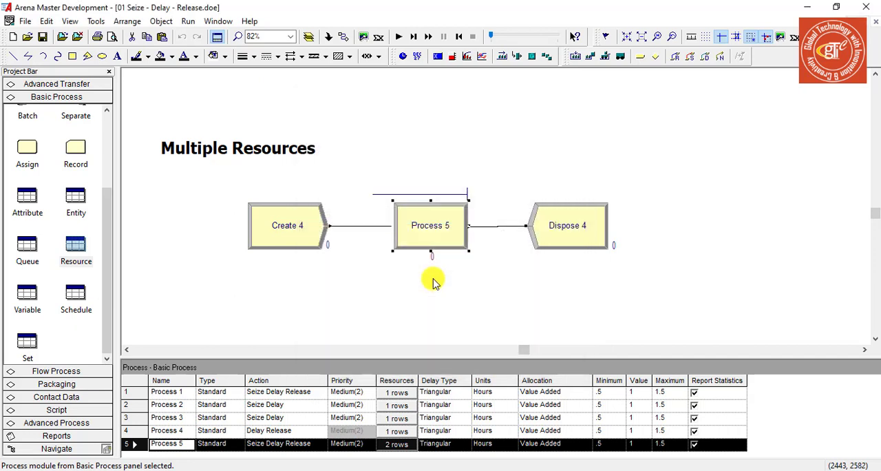
Review the arrival settings of Create 4 and Process 5's resource and delay settings, with the process dialog moved clear of the flowchart
double_click(292, 242)
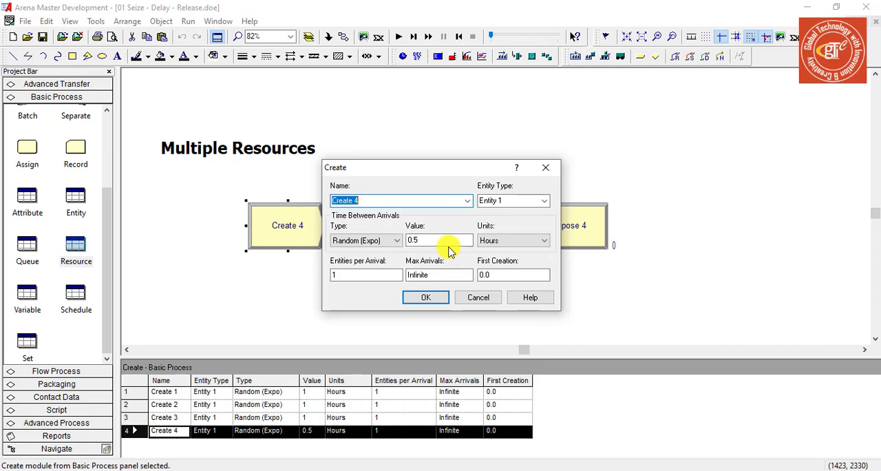
click(441, 298)
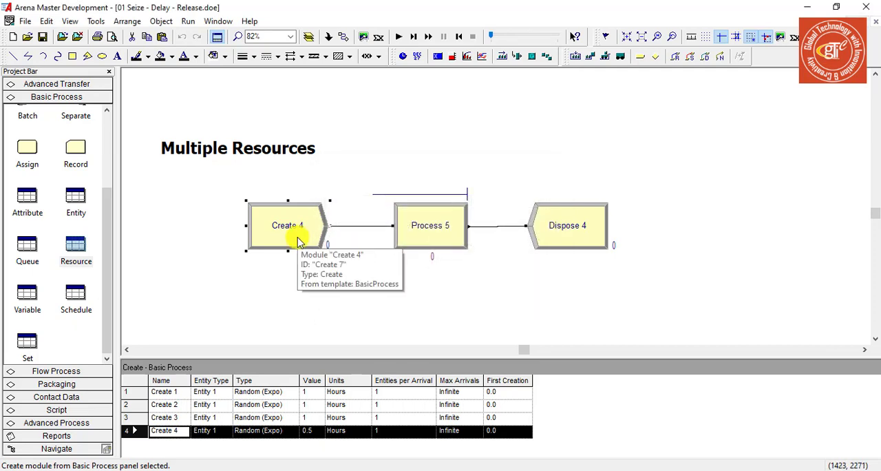
double_click(403, 245)
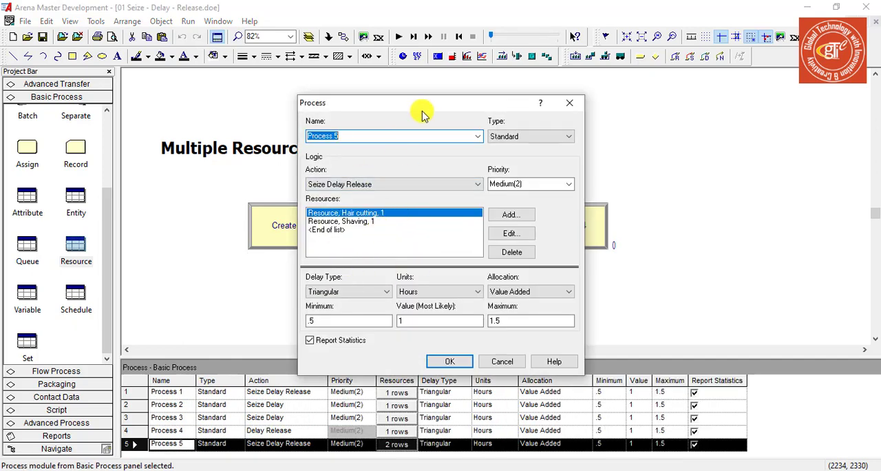
drag(422, 113, 658, 110)
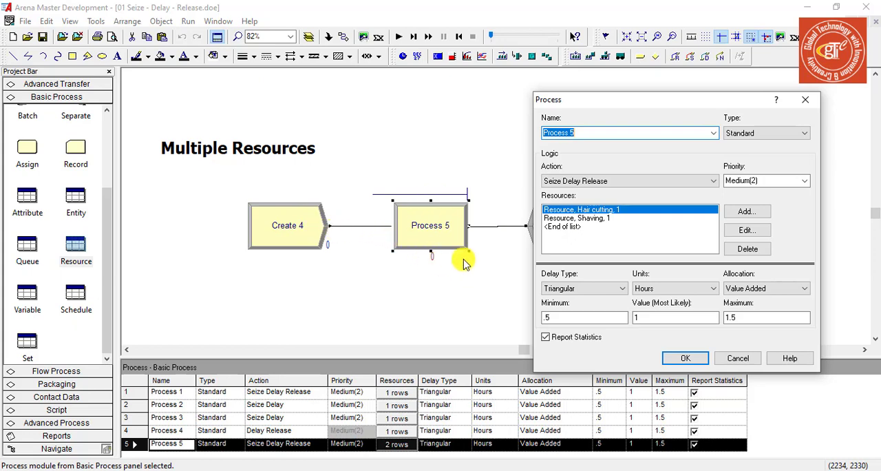
drag(659, 103, 689, 77)
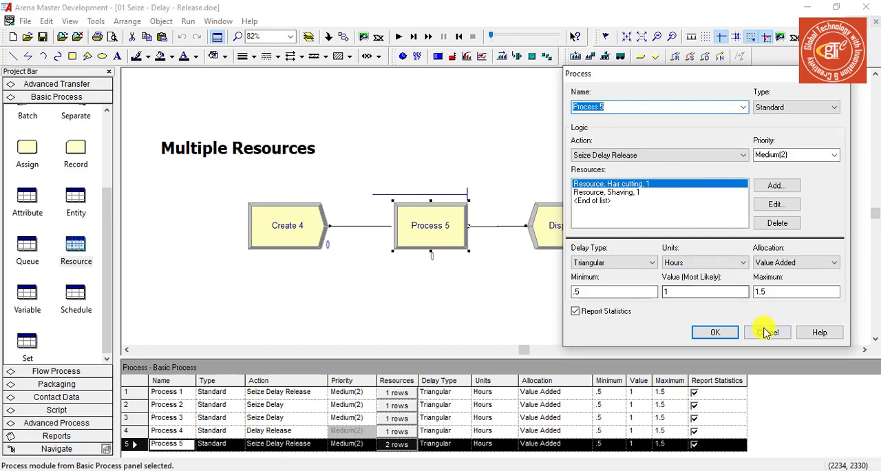
click(714, 331)
Run the simulation to watch entities pass through the Multiple Resources model, and end the run
click(395, 38)
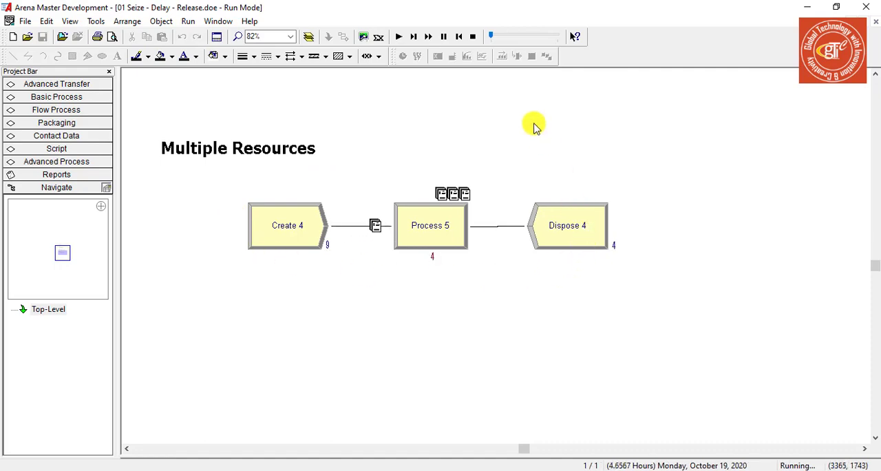
click(472, 36)
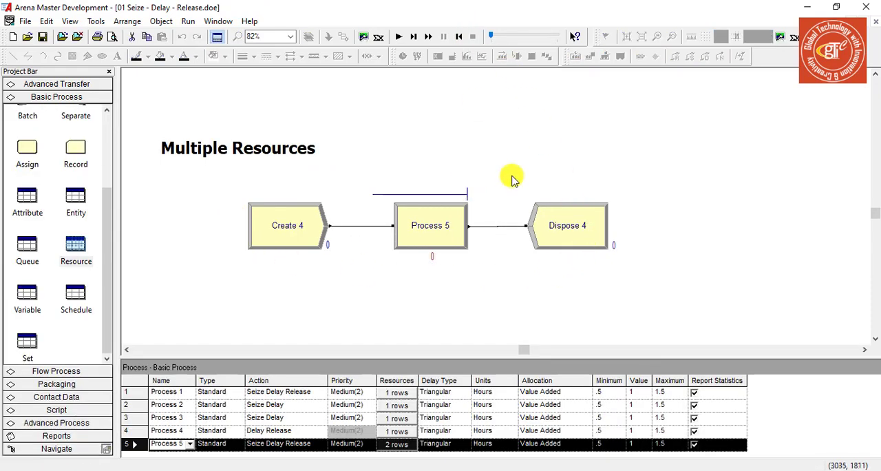
Check the Hair cutting resource entry of Process 5 and open the Resource data table
double_click(438, 208)
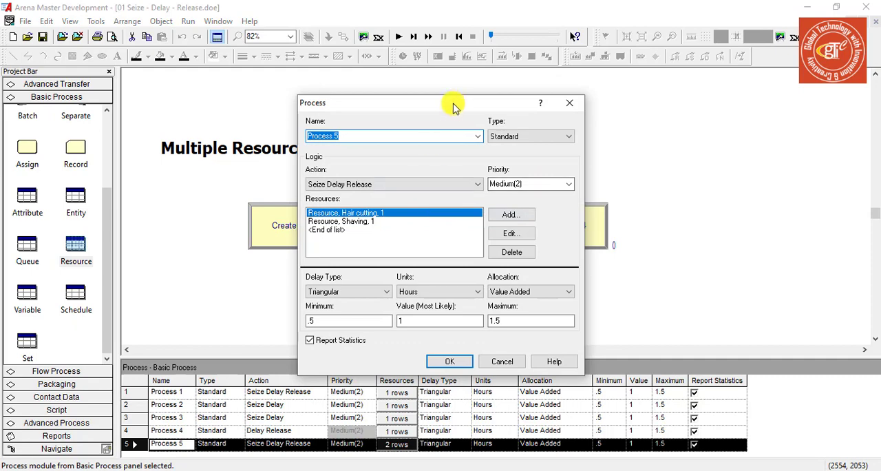
drag(452, 104, 573, 87)
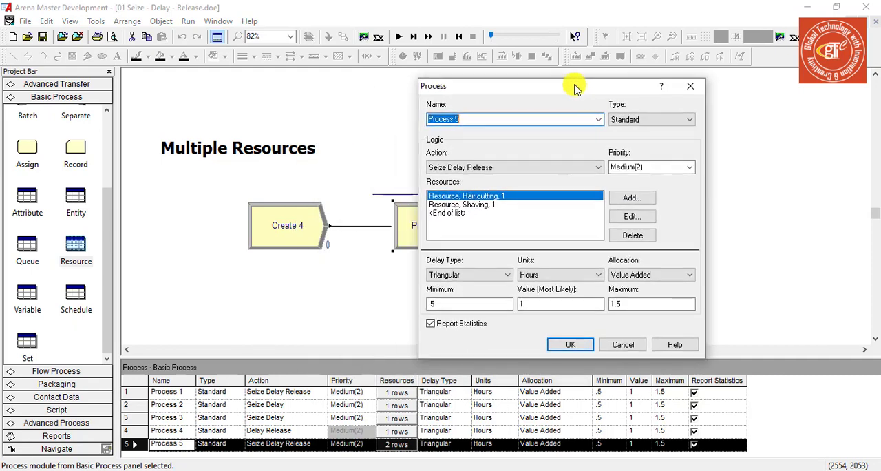
double_click(496, 197)
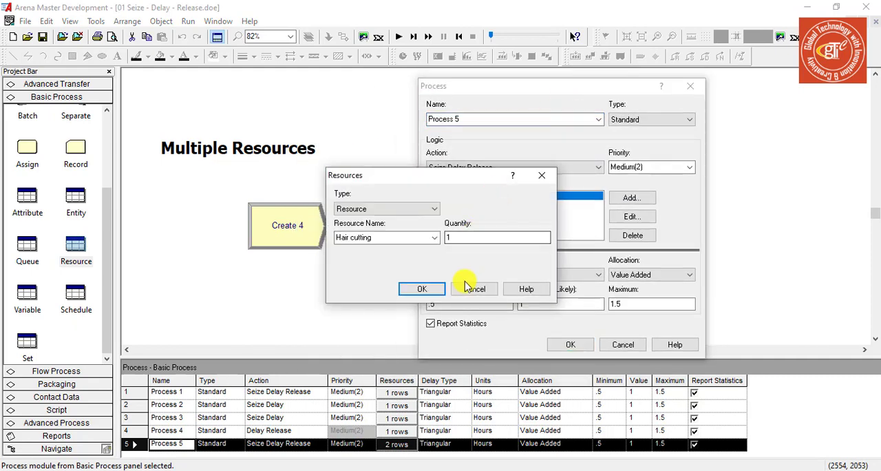
click(413, 289)
click(586, 342)
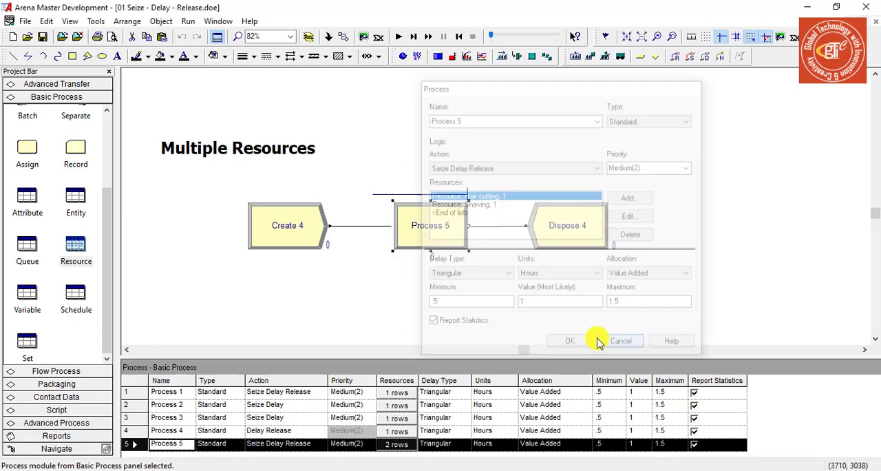
click(75, 245)
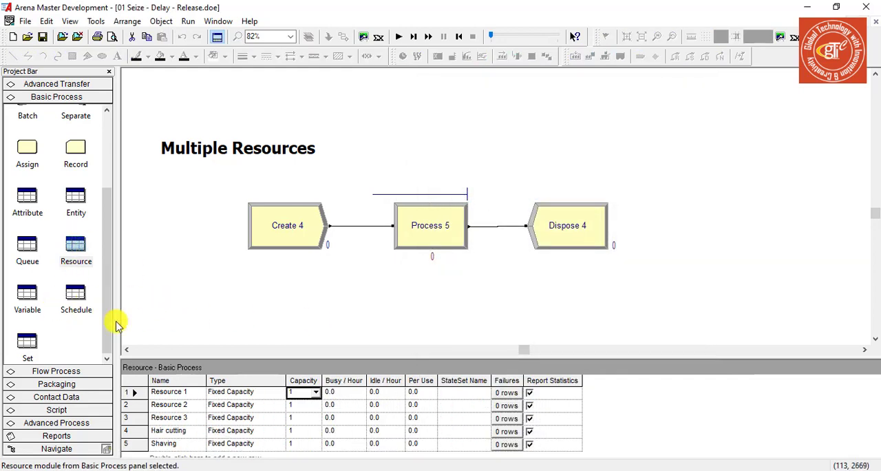